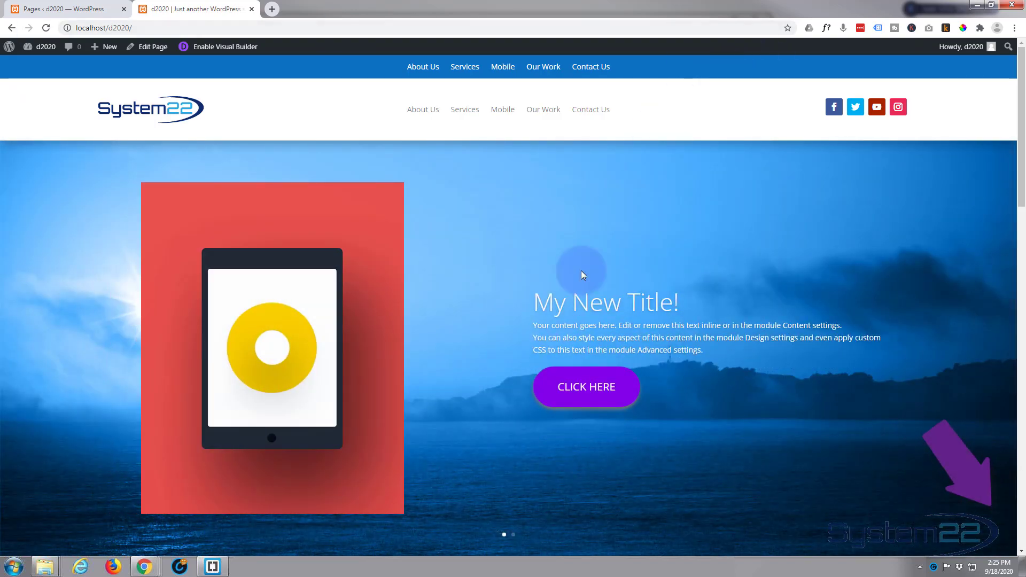
Open the homepage in Divi's Visual Builder
scroll(543, 236, "down", 2)
scroll(543, 237, "down", 3)
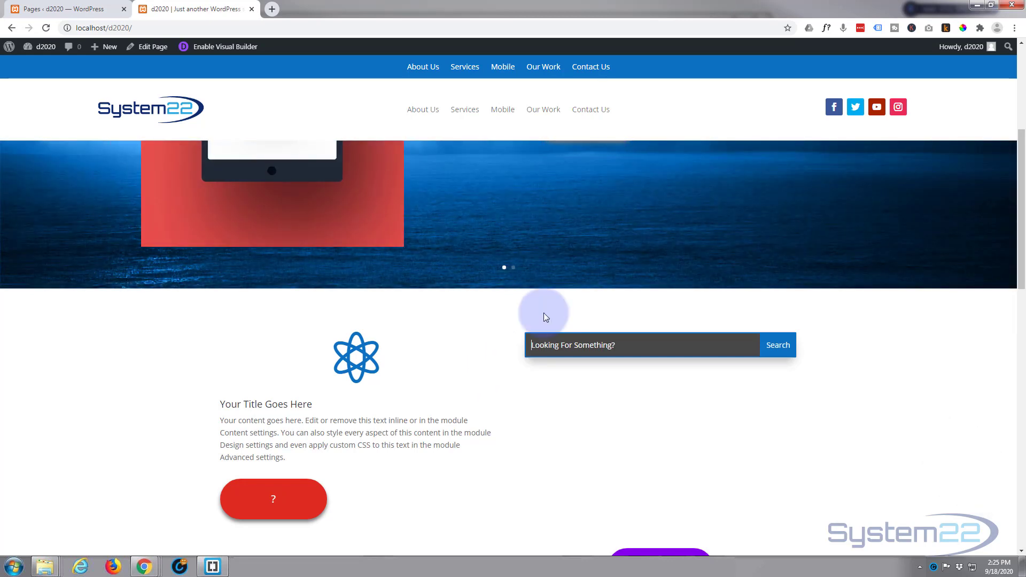
left_click(234, 50)
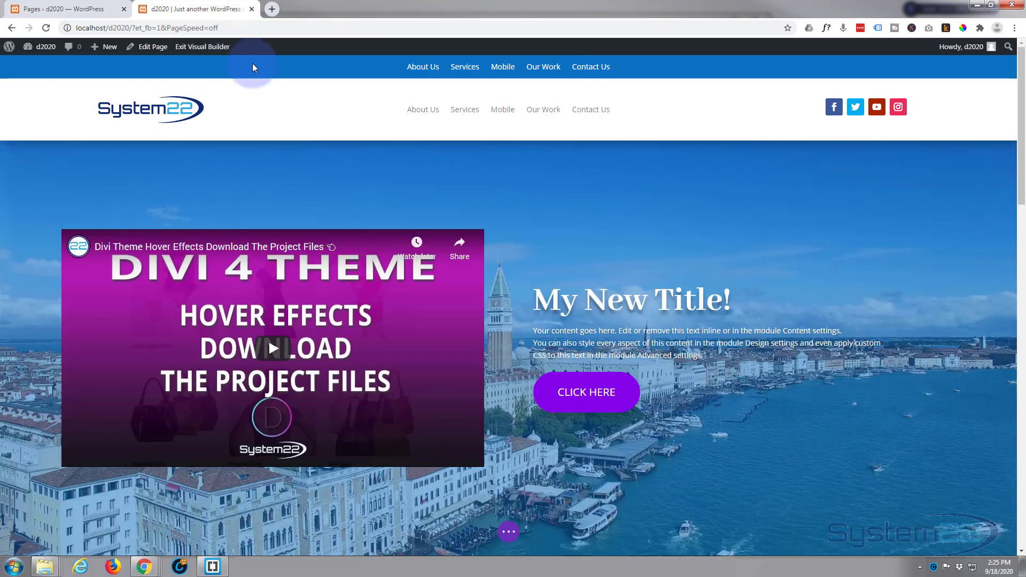
Delete the existing search module, leaving the right-hand column empty
scroll(300, 93, "down", 7)
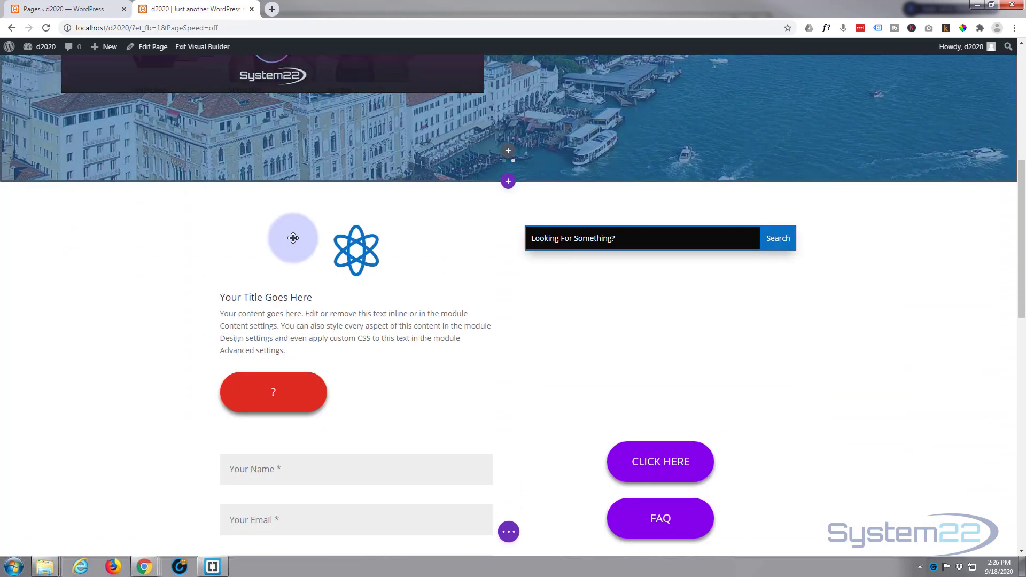
mouse_move(659, 249)
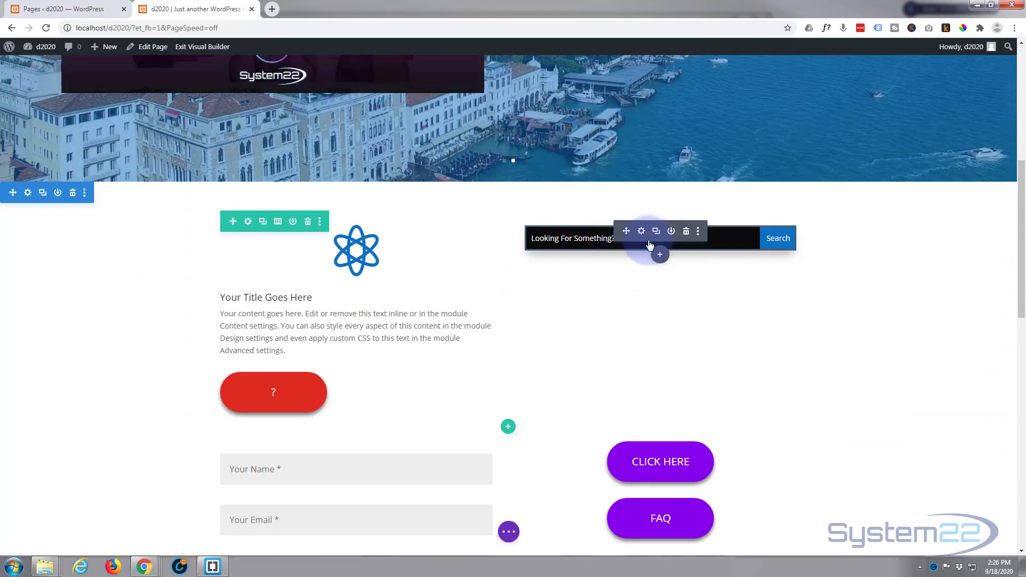
left_click(687, 231)
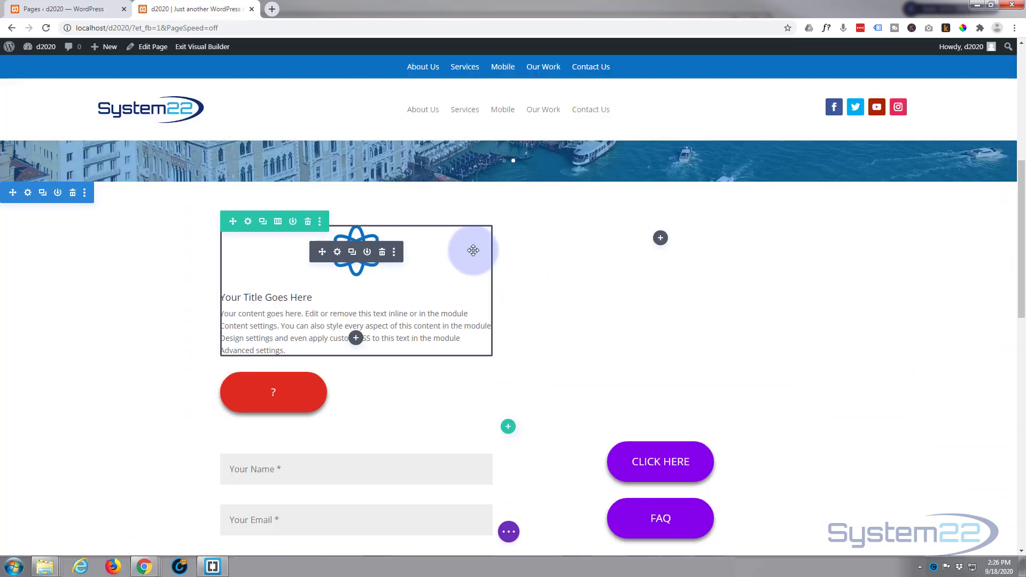
Insert a default Search module into the empty column beside the blurb
left_click(661, 241)
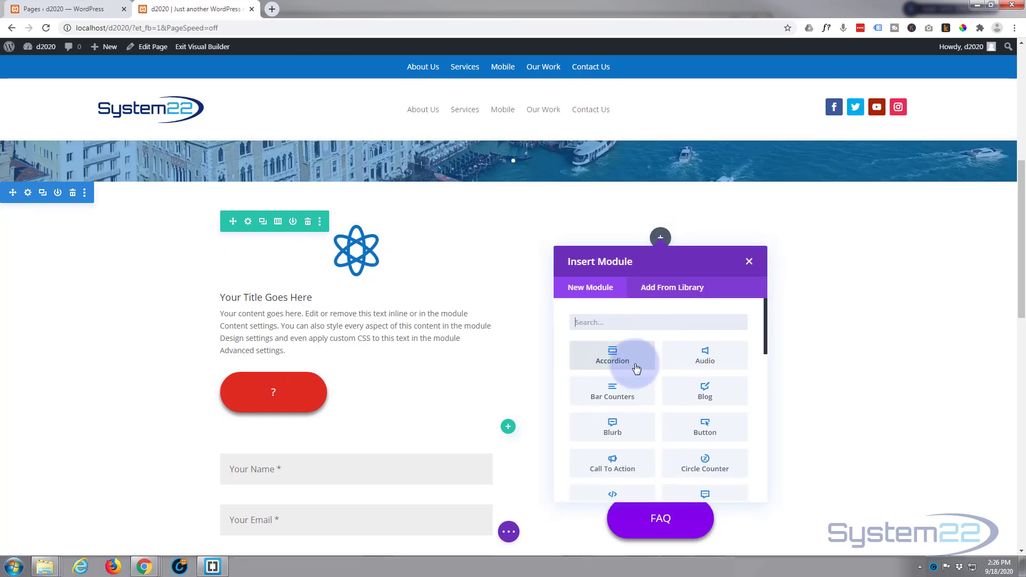
scroll(636, 369, "down", 6)
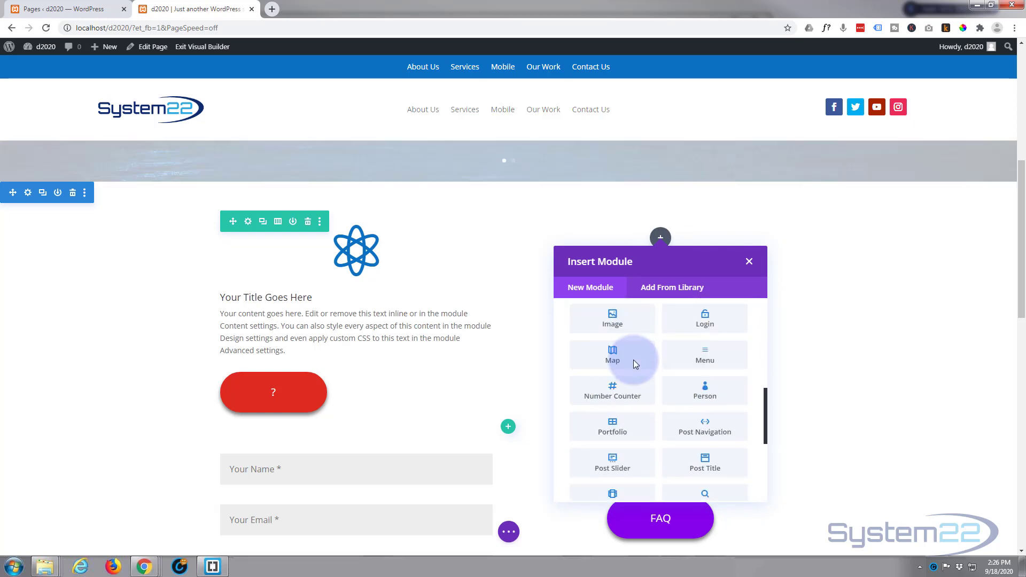
scroll(636, 364, "down", 5)
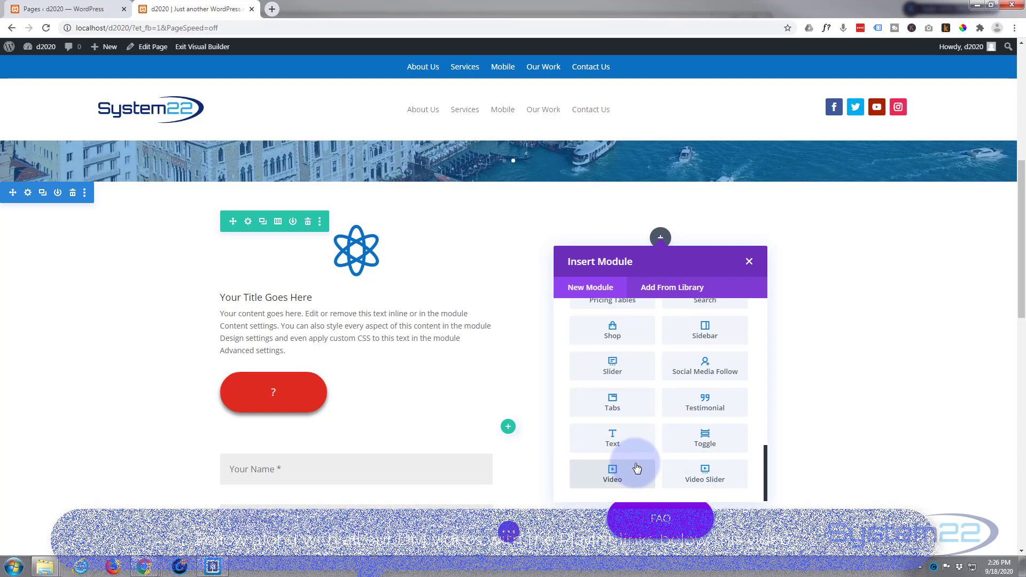
scroll(638, 468, "up", 1)
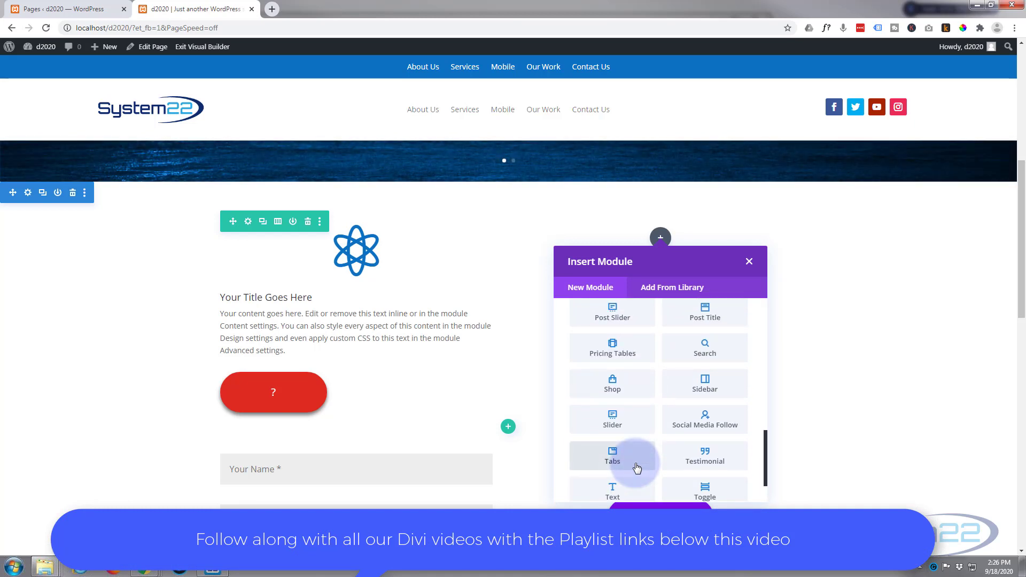
left_click(702, 350)
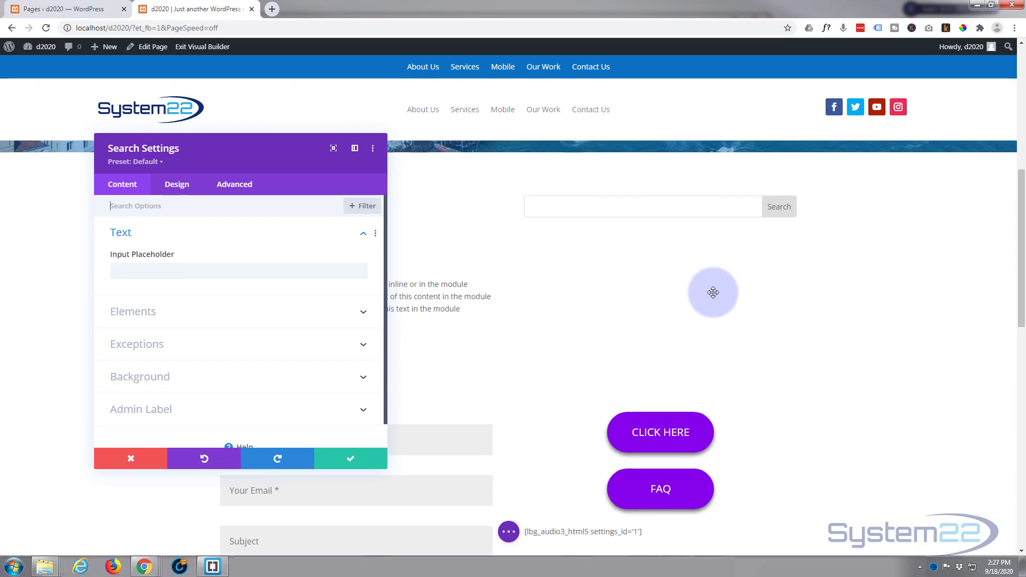
Set the search module's Input Placeholder to 'Looking For Something?'
left_click(129, 266)
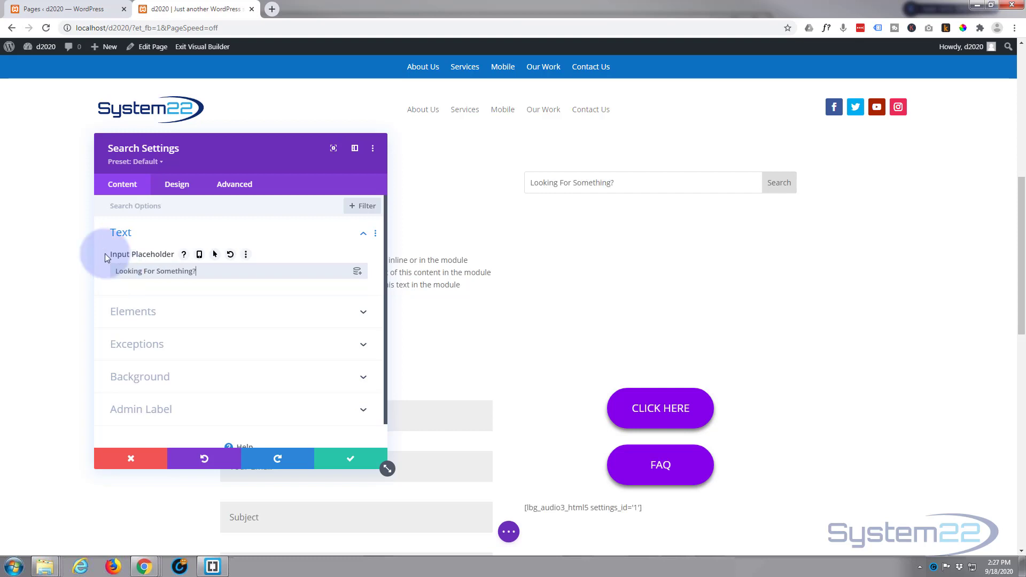
left_click(216, 268)
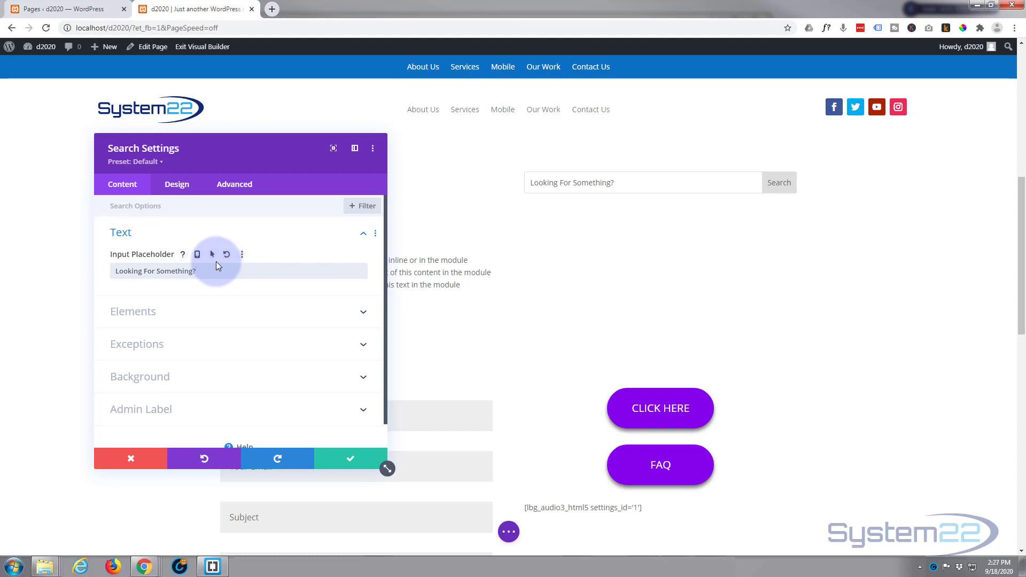
scroll(216, 260, "down", 1)
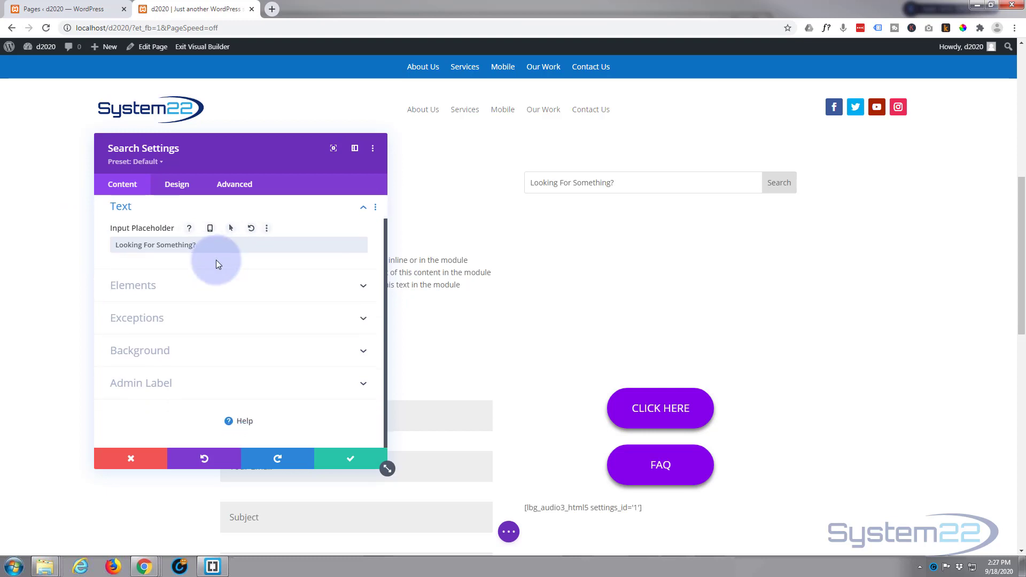
Toggle Show Button off and back on, keeping the search button visible
left_click(232, 289)
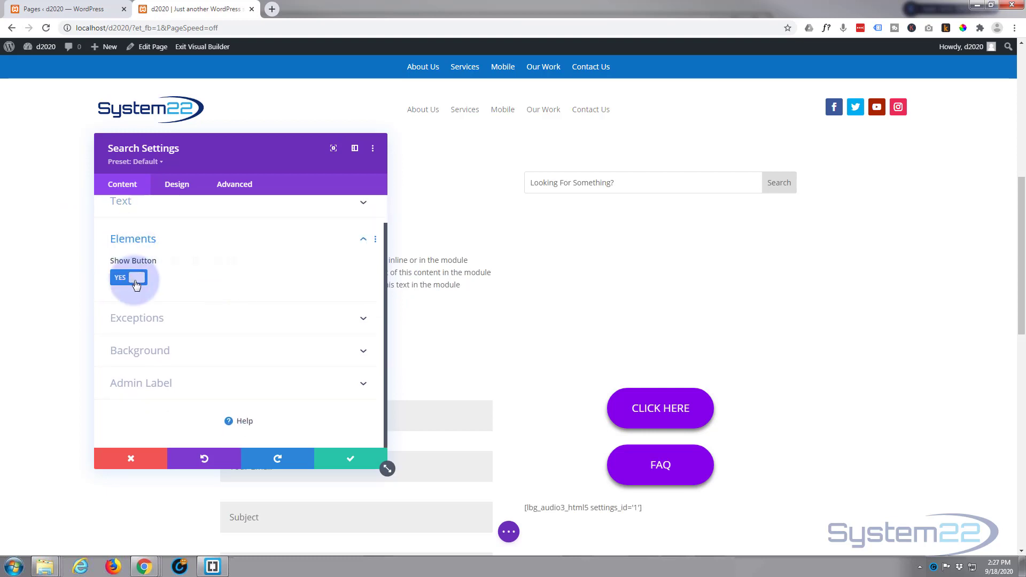
left_click(122, 283)
left_click(122, 282)
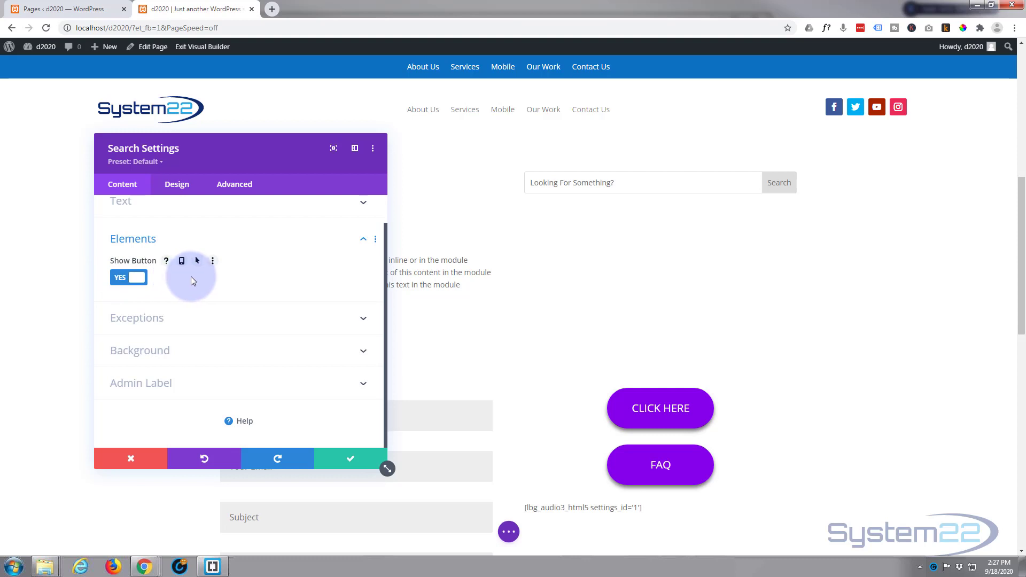
Exclude the Uncategorized category from search results while keeping pages included
left_click(208, 317)
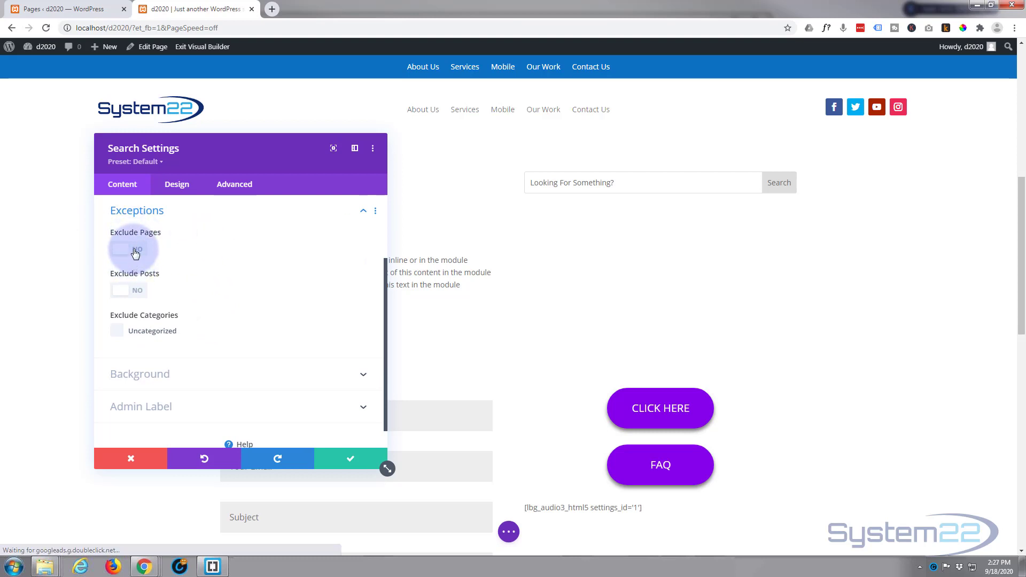
left_click(136, 253)
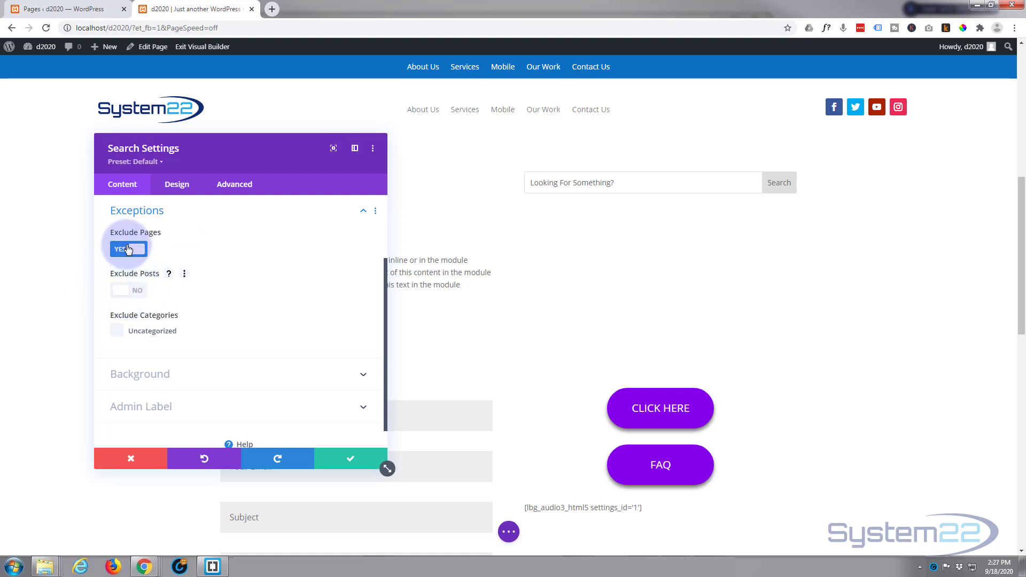
left_click(129, 249)
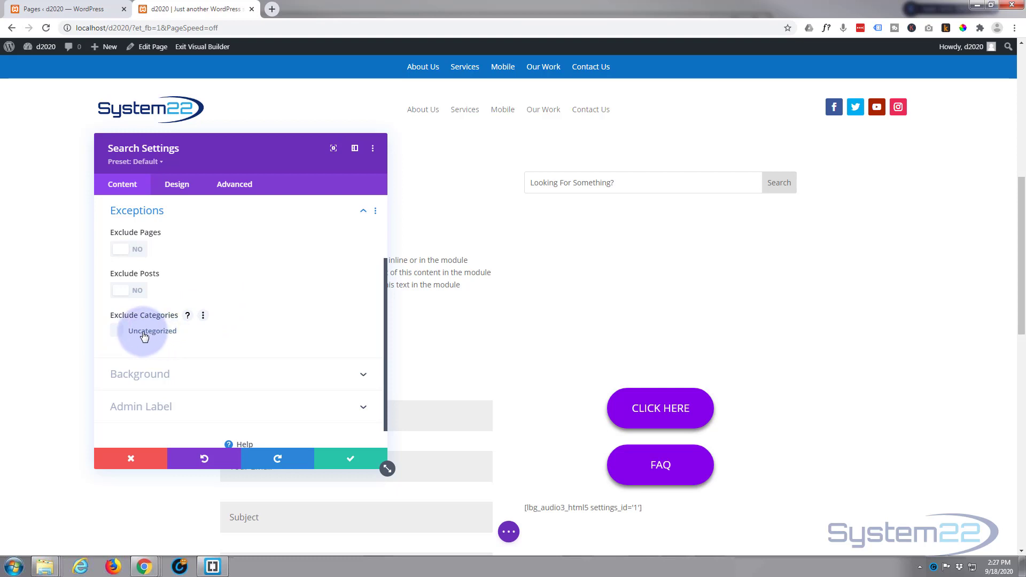
left_click(117, 335)
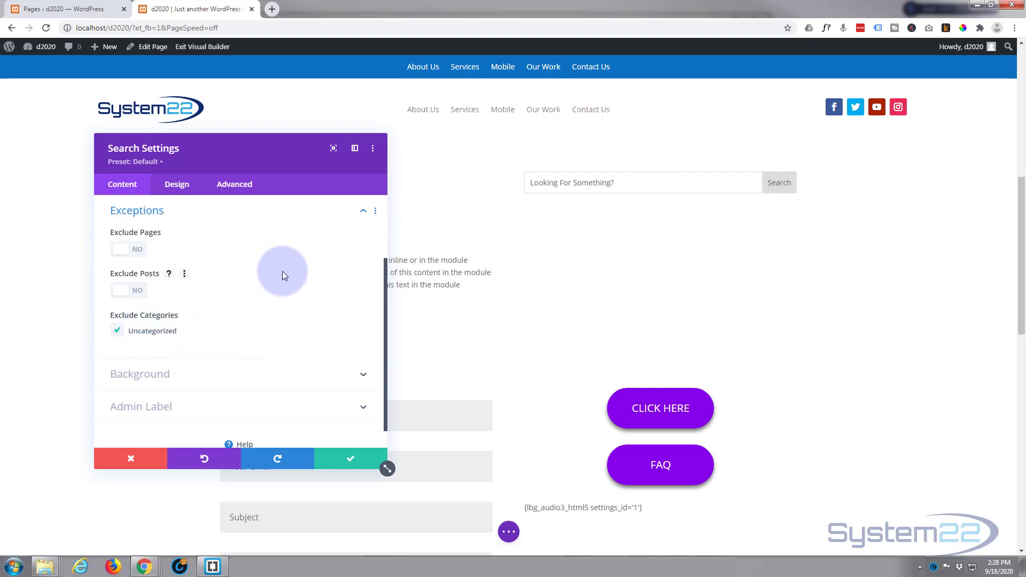
scroll(282, 272, "down", 2)
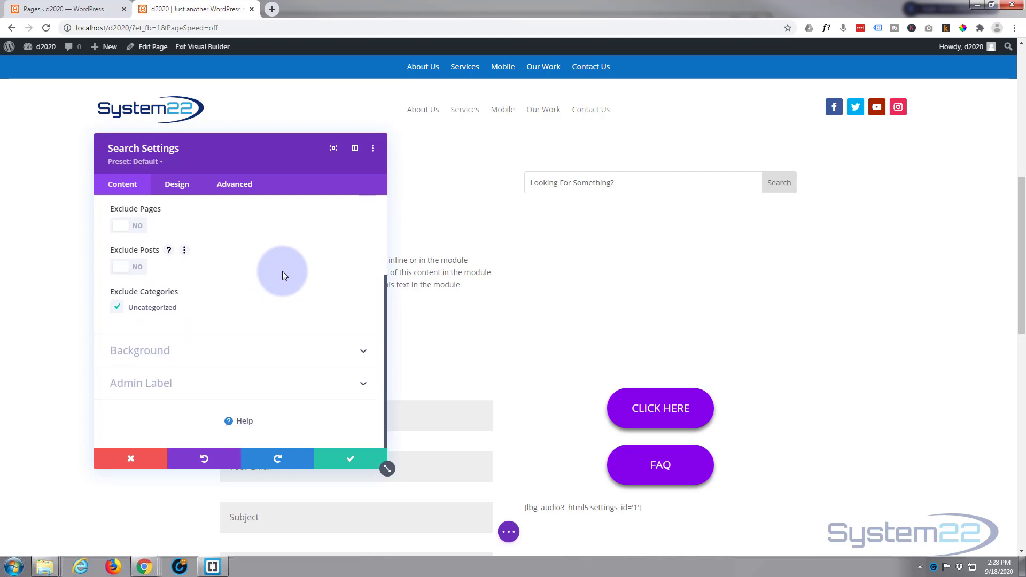
left_click(204, 332)
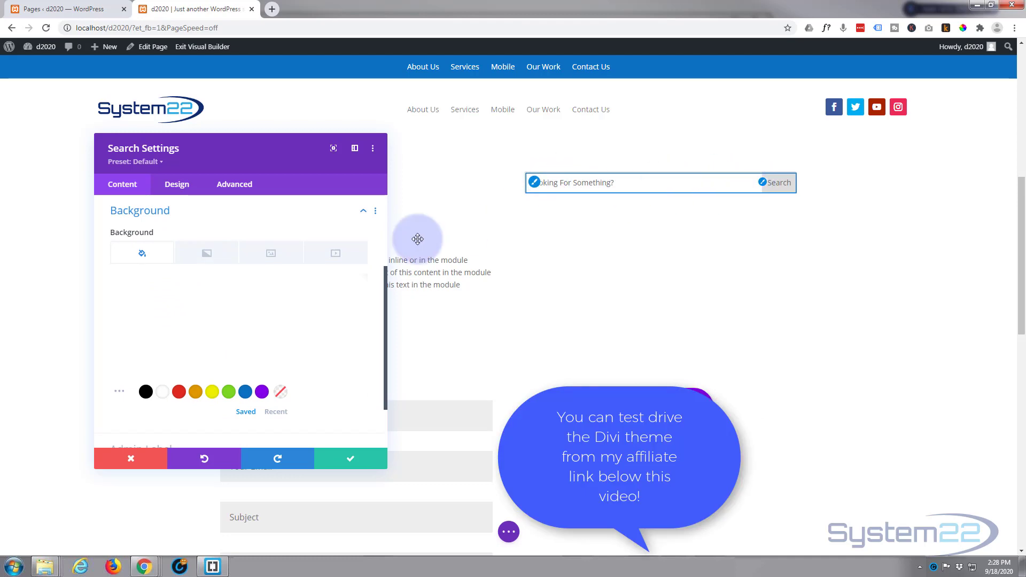
Set the search module background to black (#000000), leaving the admin label as Search
mouse_move(175, 348)
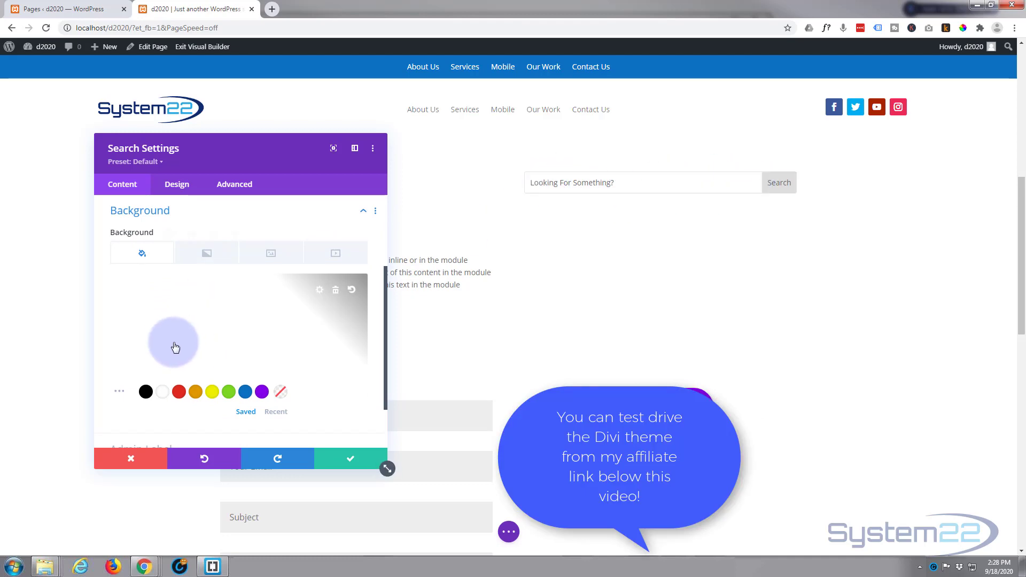
left_click(146, 393)
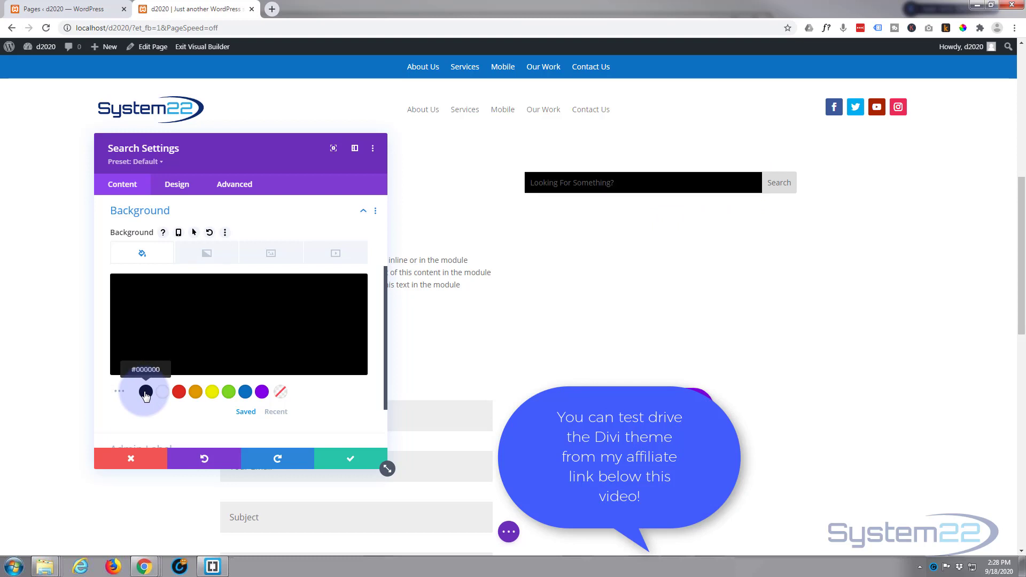
scroll(229, 348, "down", 1)
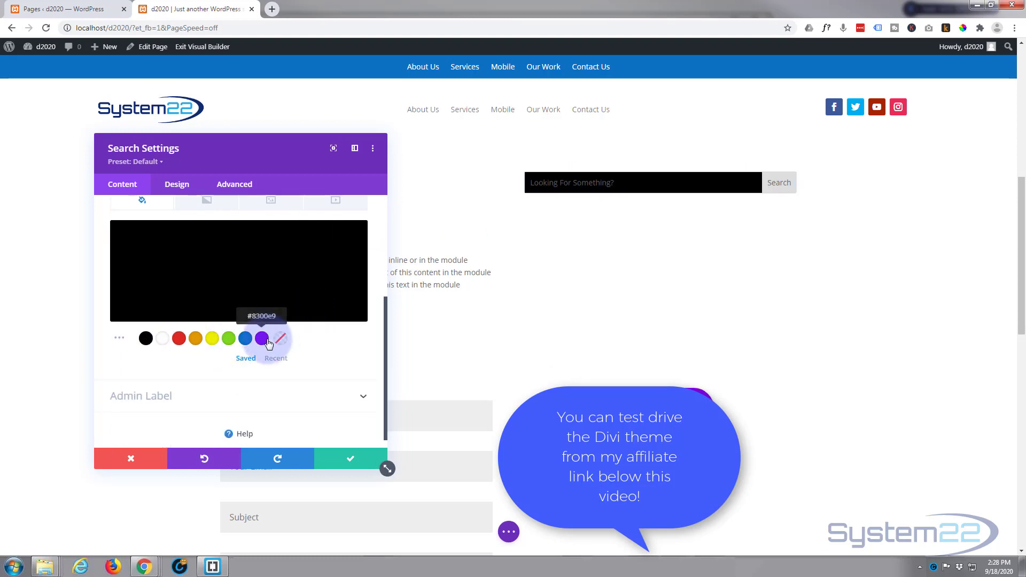
left_click(191, 404)
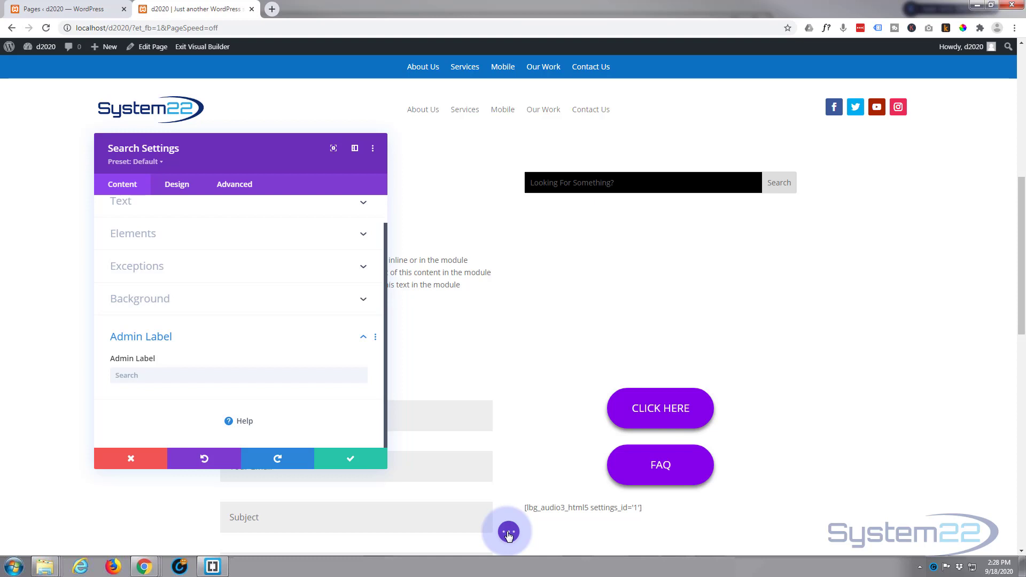
left_click(509, 533)
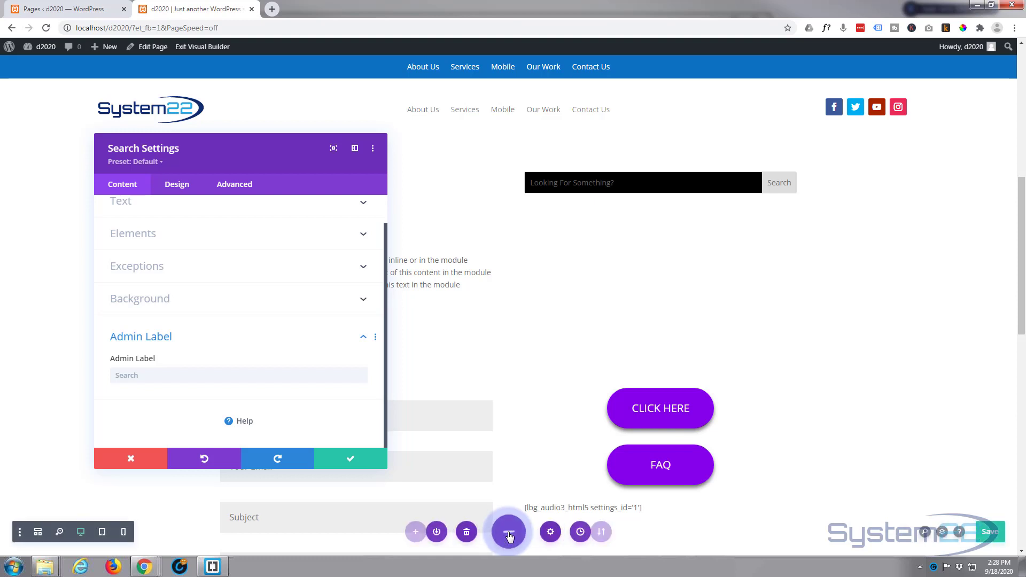
left_click(42, 533)
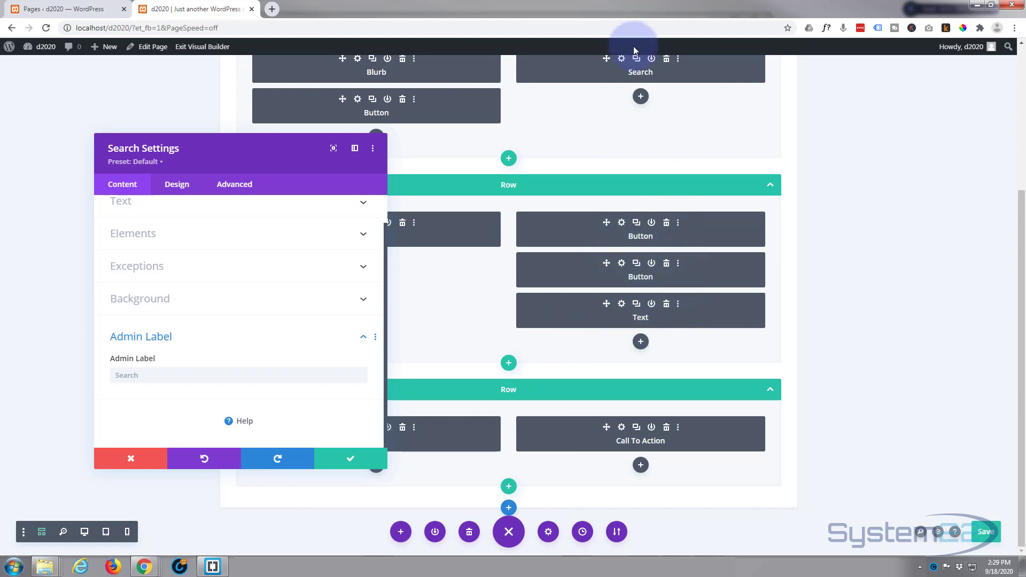
scroll(598, 120, "up", 1)
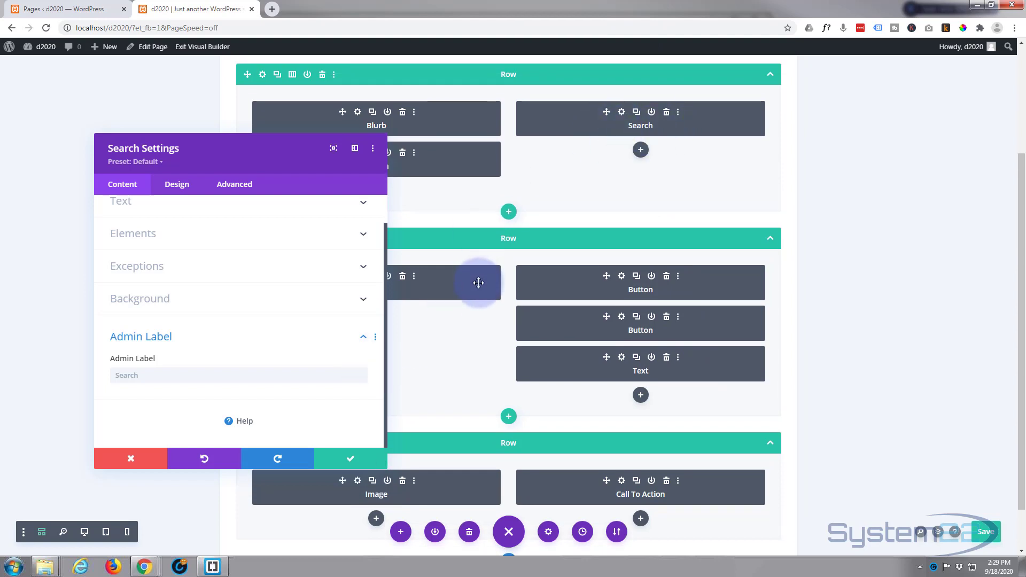
scroll(477, 281, "down", 1)
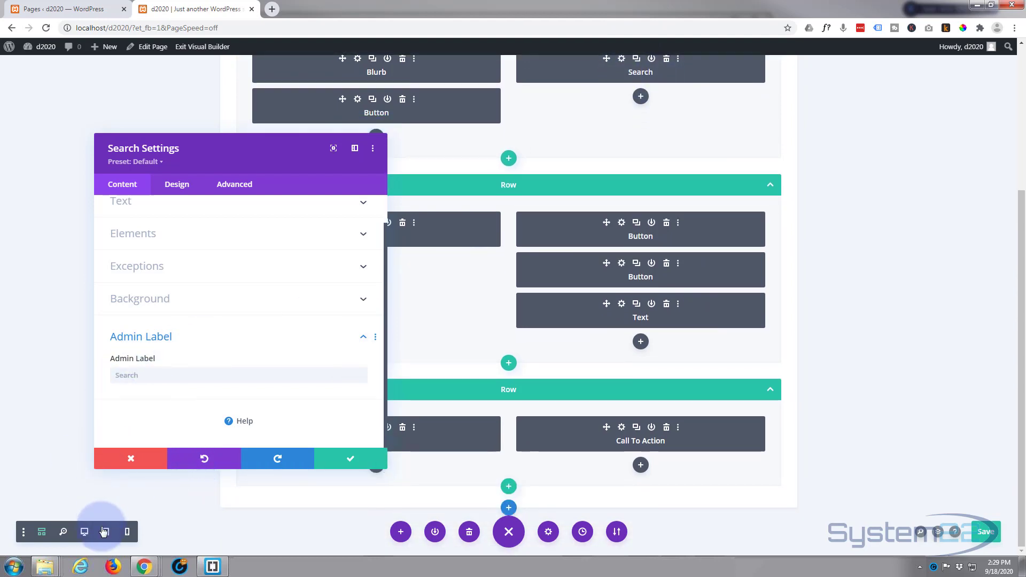
left_click(85, 533)
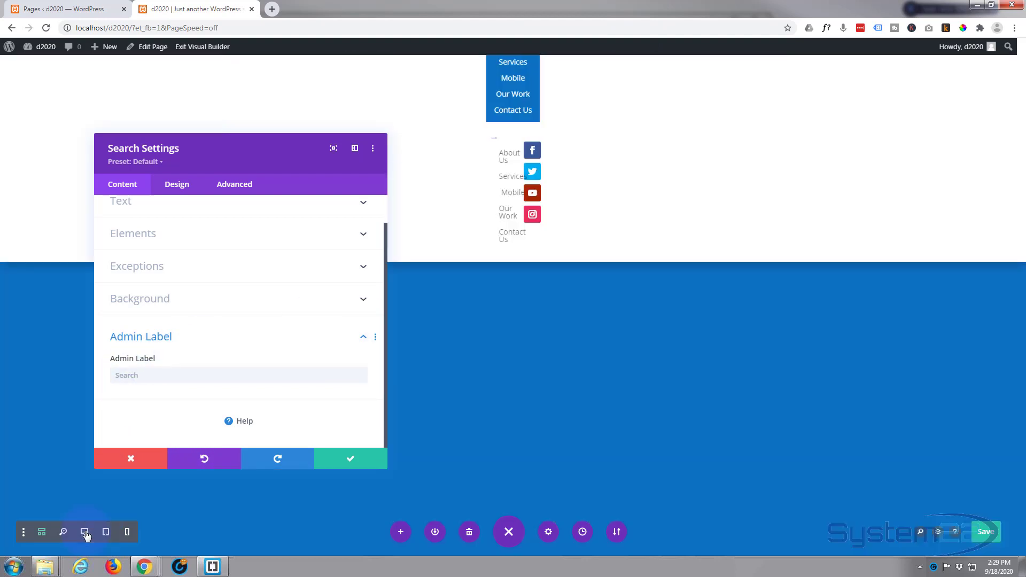
Make the search field's placeholder text white in the Design tab's Field settings
scroll(482, 320, "down", 7)
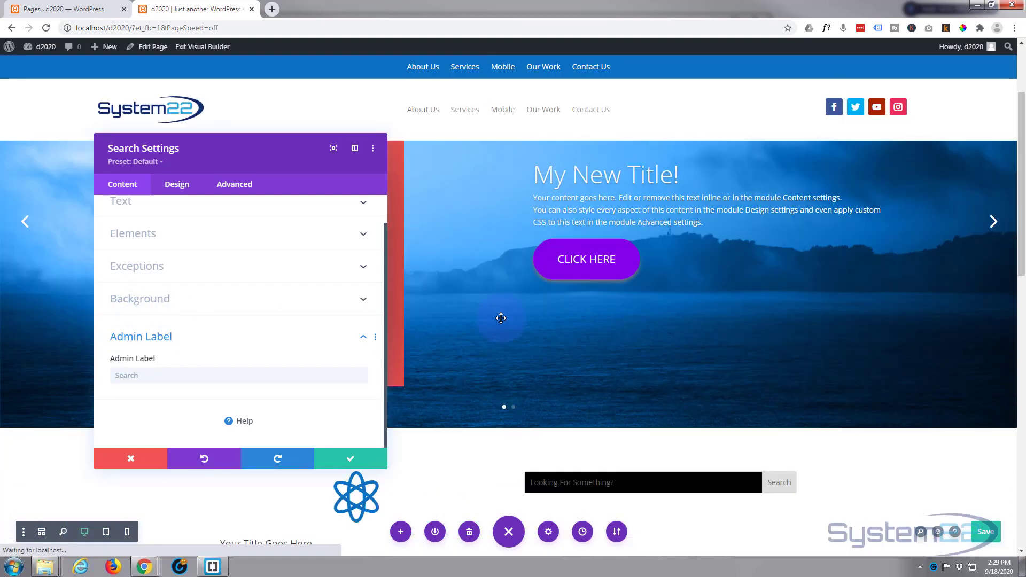
scroll(501, 317, "down", 1)
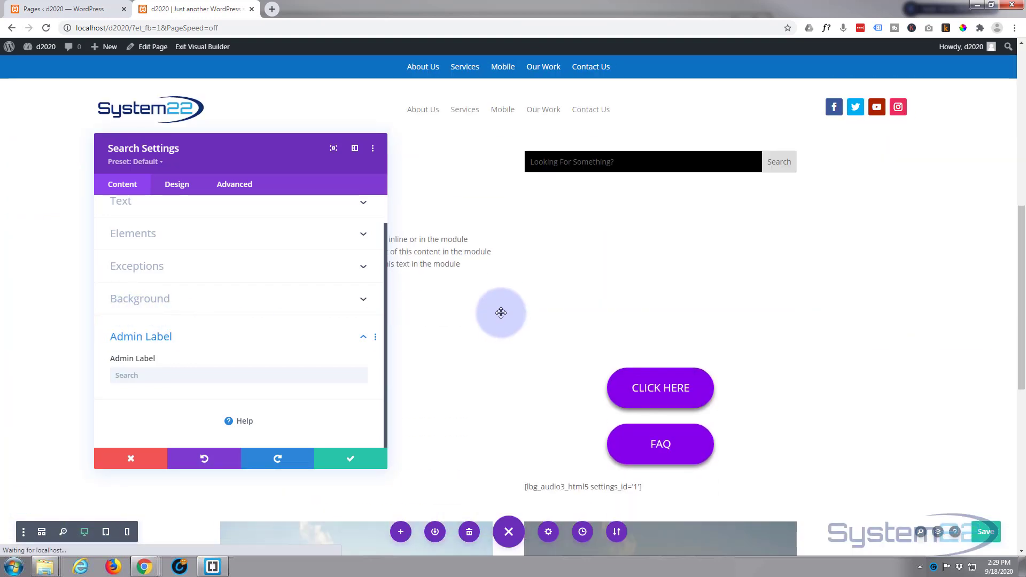
left_click(177, 186)
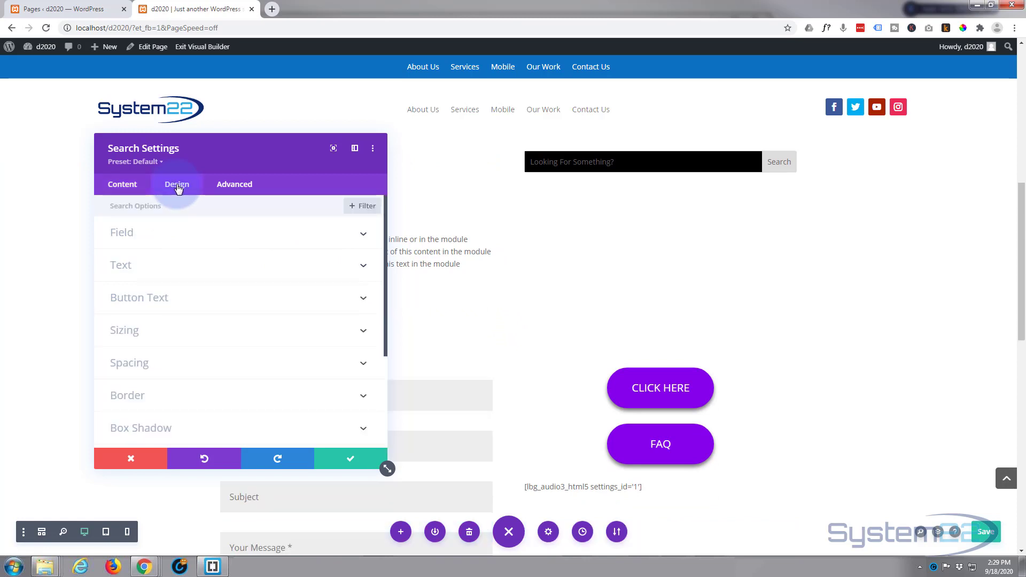
left_click(223, 233)
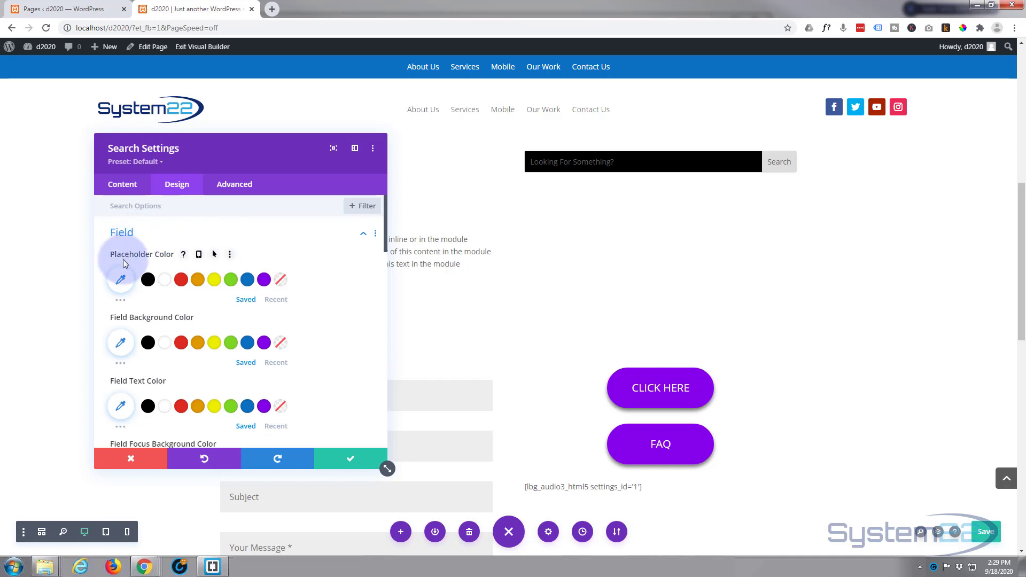
left_click(166, 280)
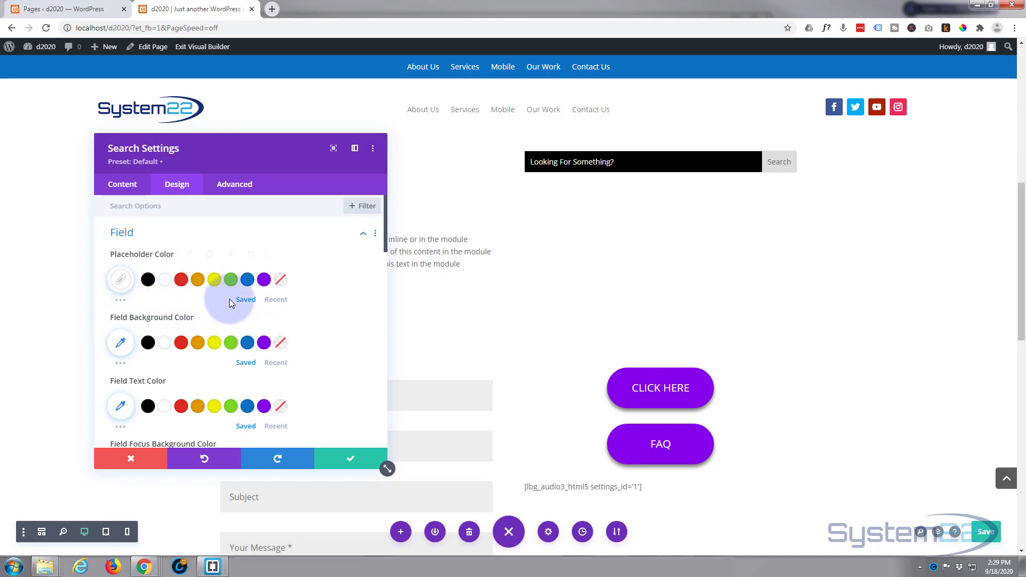
Set the Field Background Color to black
scroll(229, 300, "down", 1)
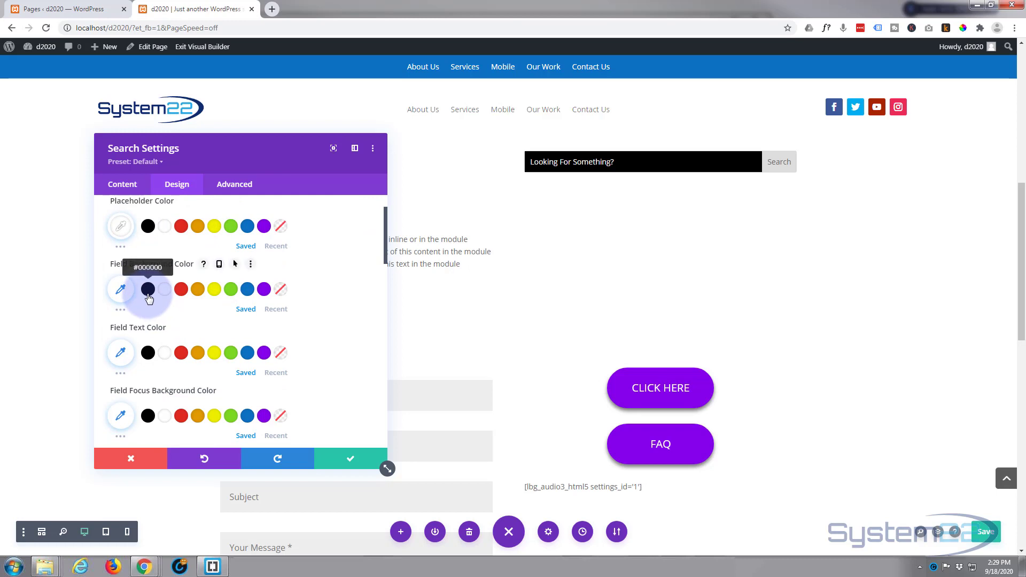
left_click(183, 292)
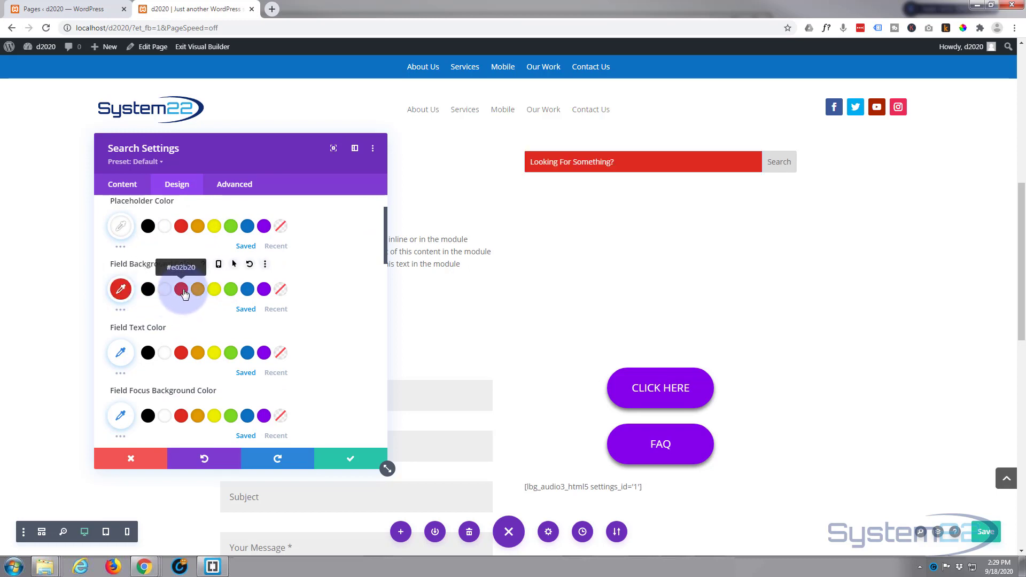
left_click(148, 292)
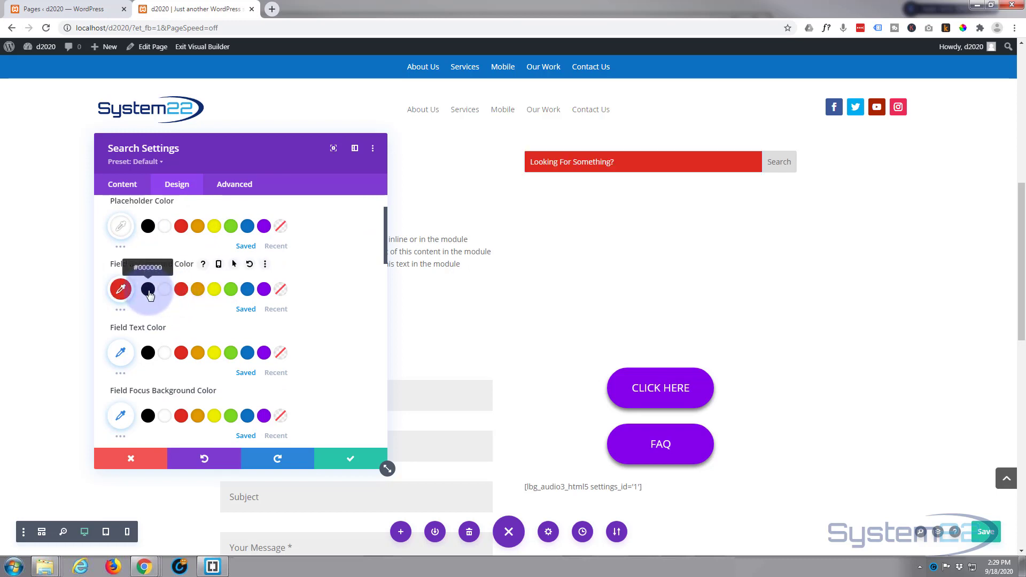
left_click(149, 292)
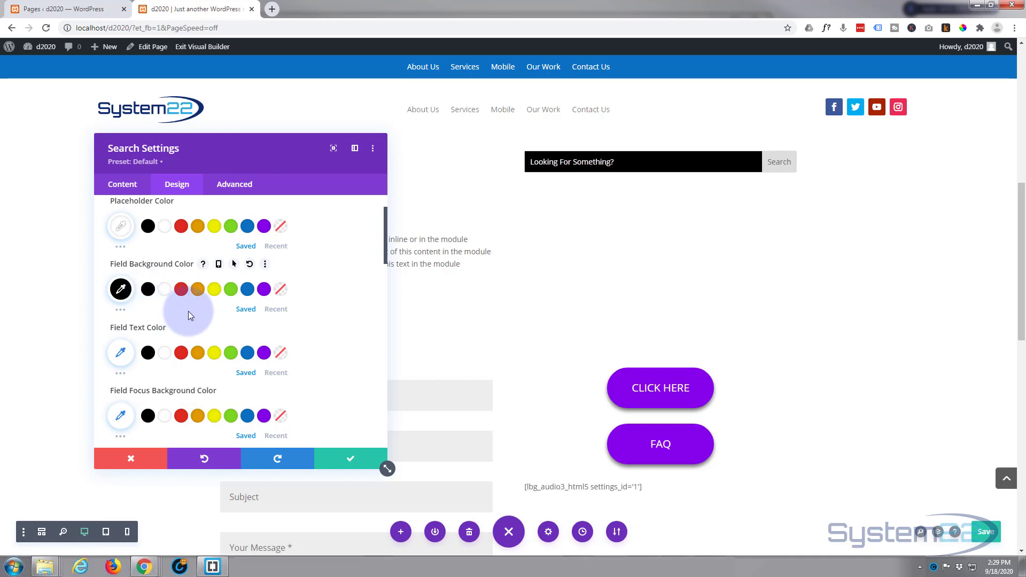
Set the Field Focus Background Color to mid grey #7f7f7f
scroll(191, 309, "down", 1)
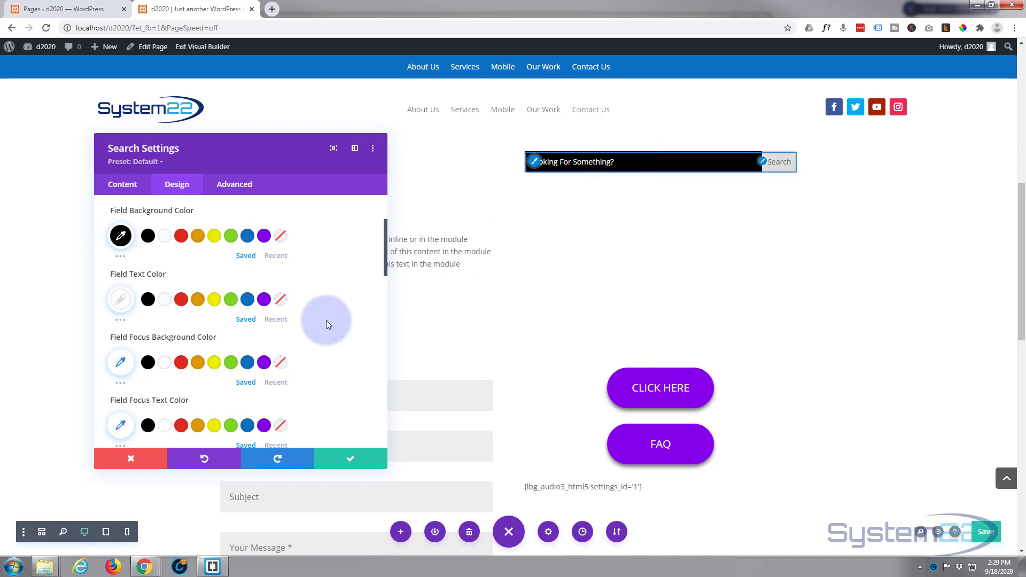
left_click(148, 362)
left_click(121, 366)
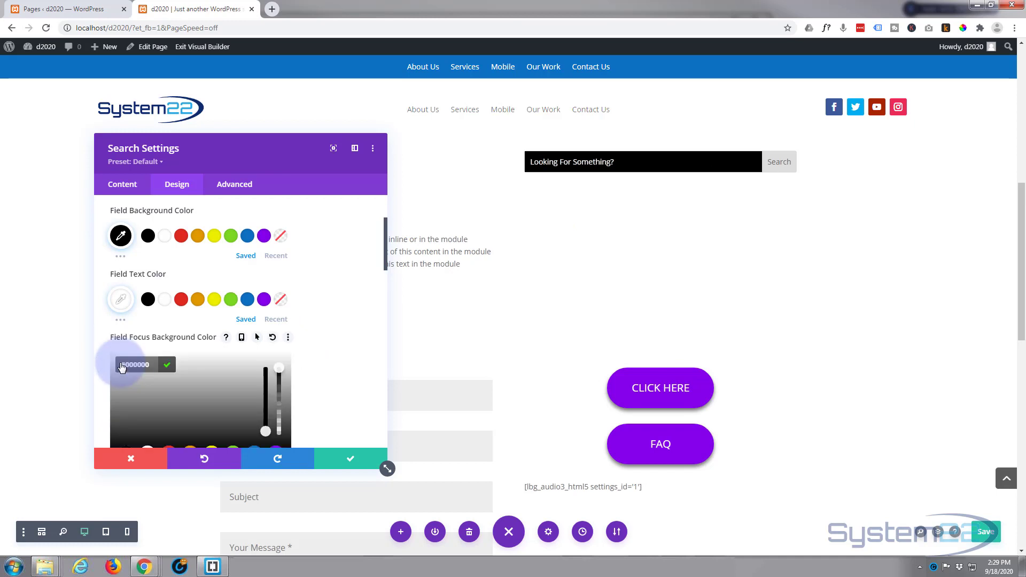
left_click(112, 401)
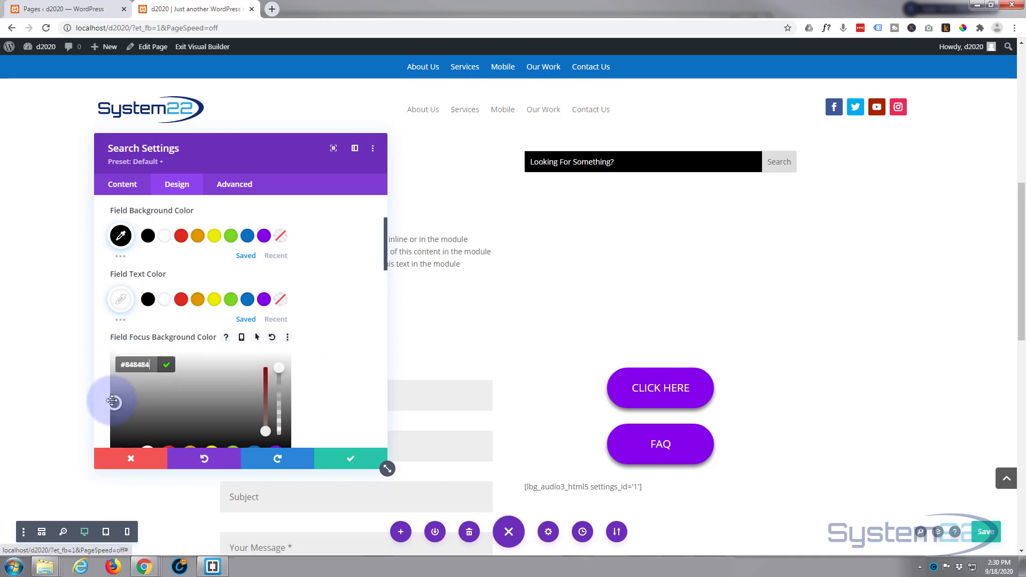
scroll(112, 401, "down", 2)
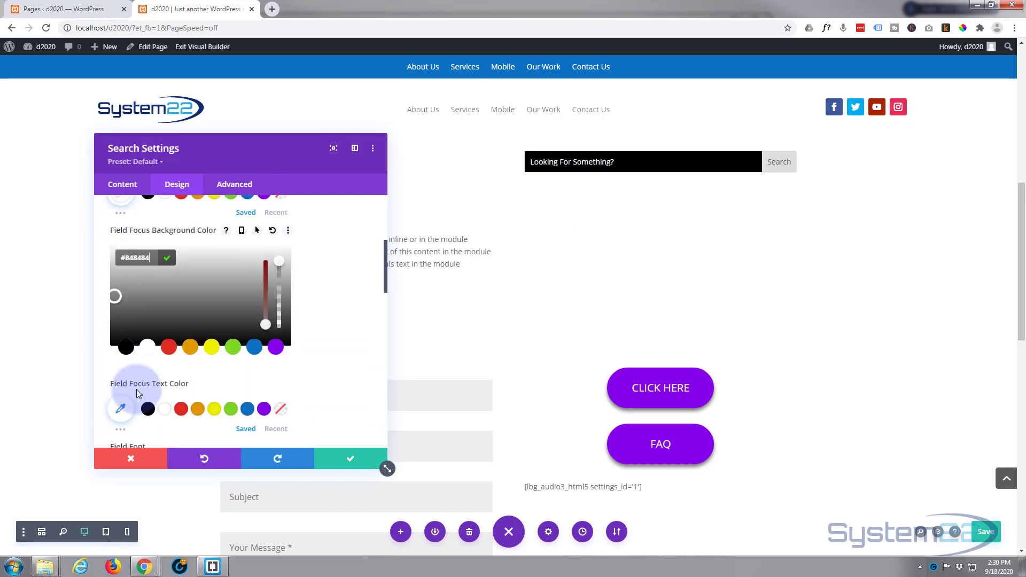
left_click(115, 313)
left_click(115, 296)
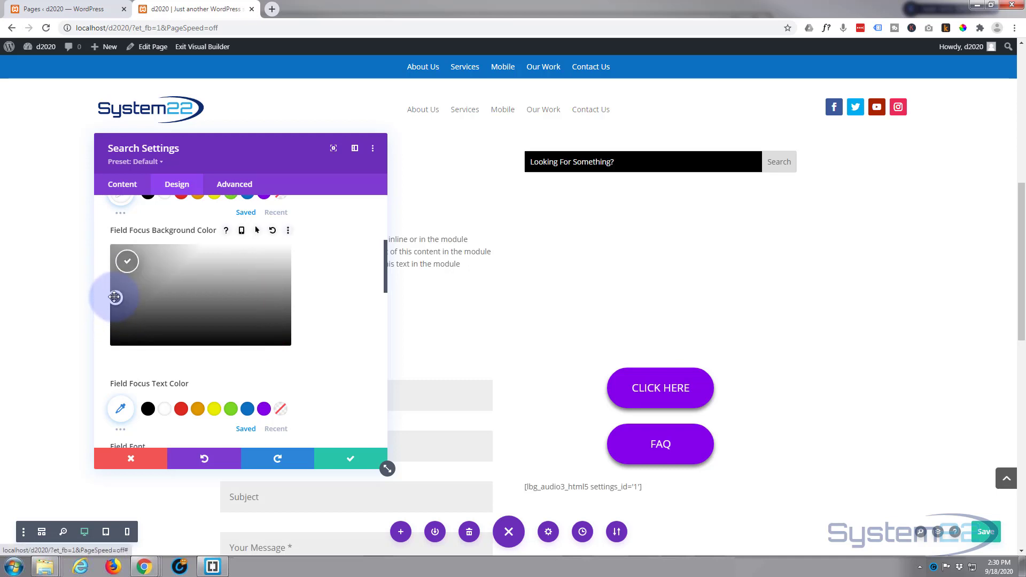
scroll(356, 293, "down", 2)
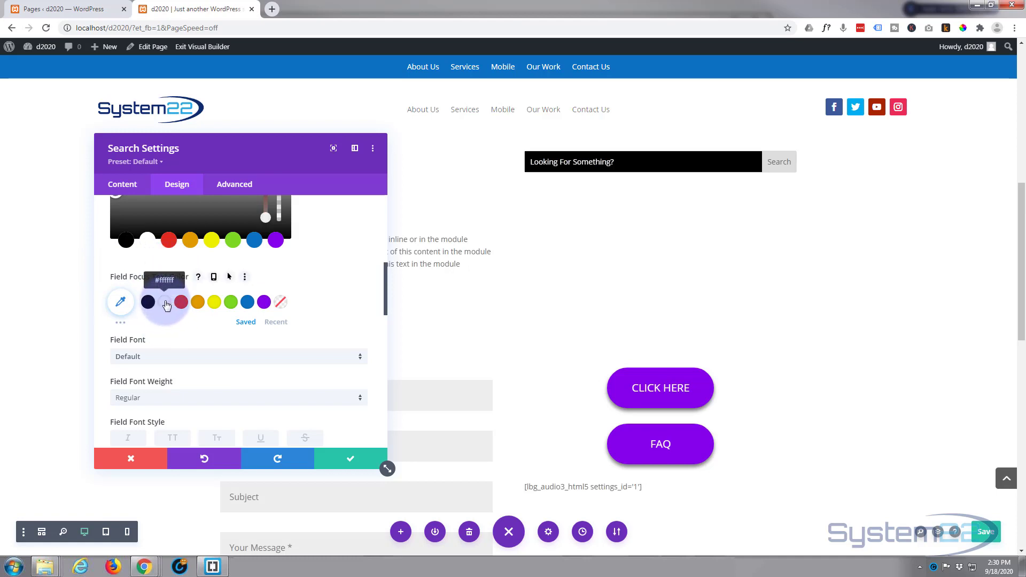
scroll(166, 305, "down", 2)
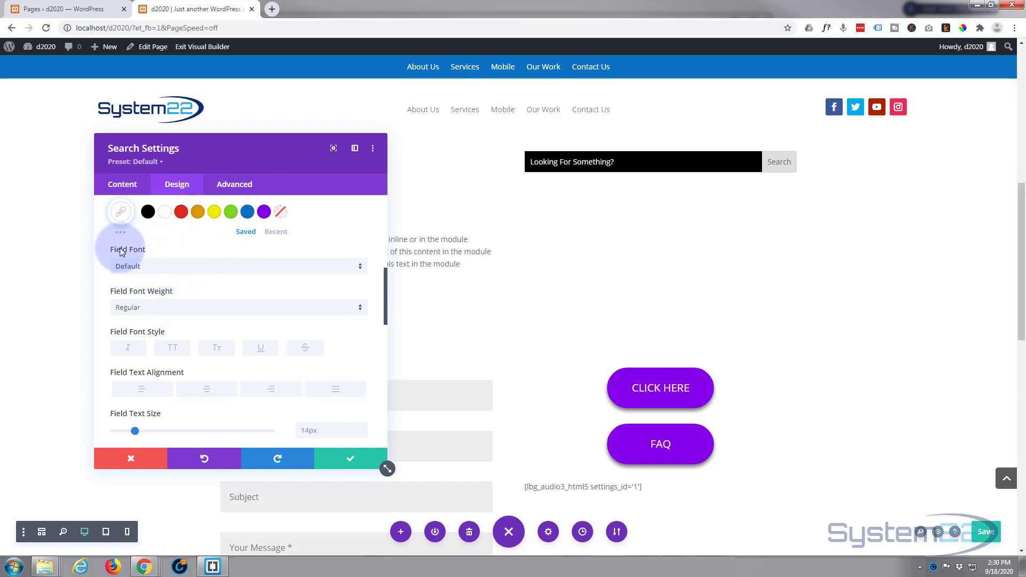
Keep the field font as Default with Regular weight
left_click(159, 270)
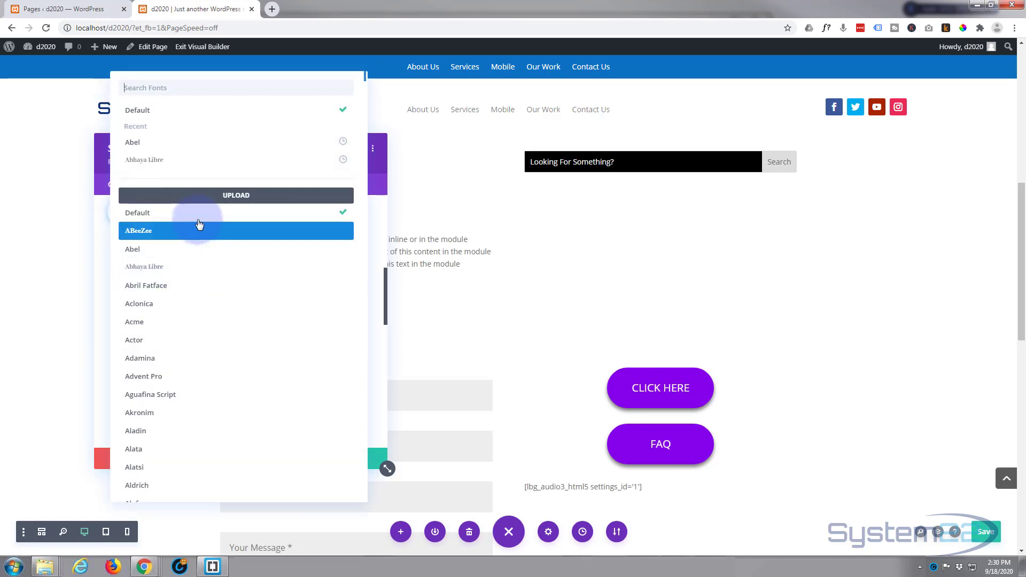
scroll(213, 353, "down", 6)
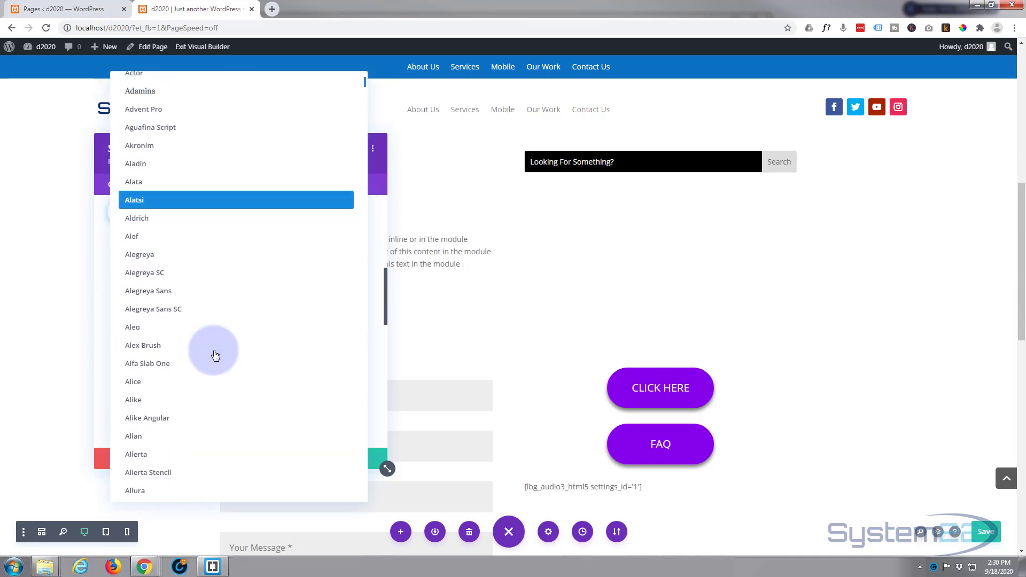
scroll(216, 356, "up", 6)
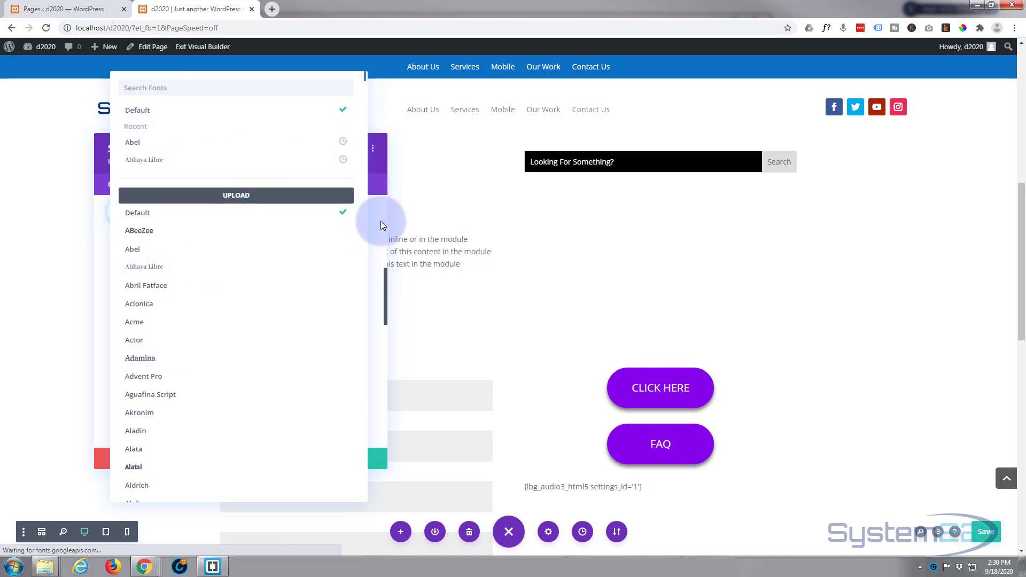
left_click(148, 112)
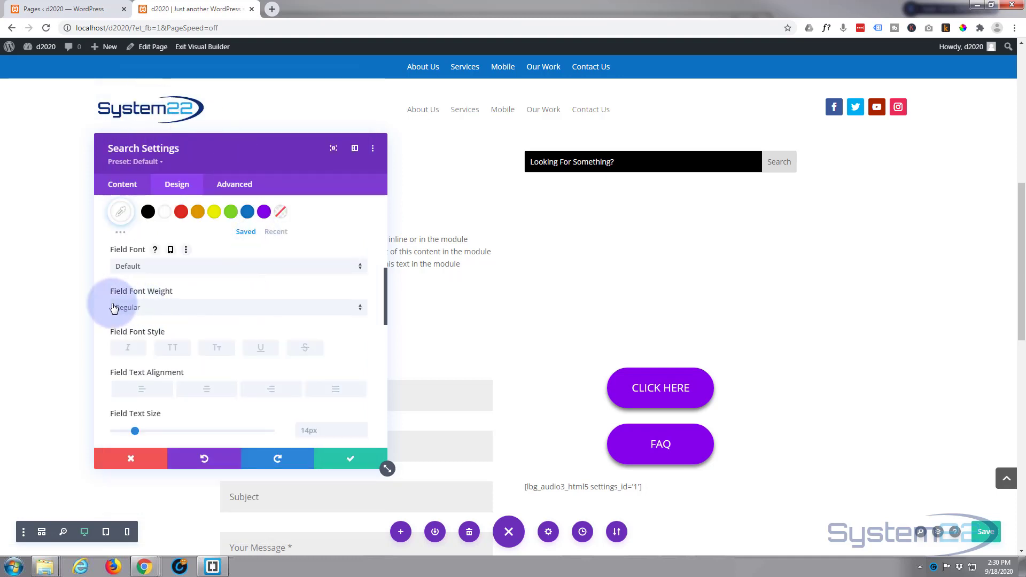
left_click(212, 313)
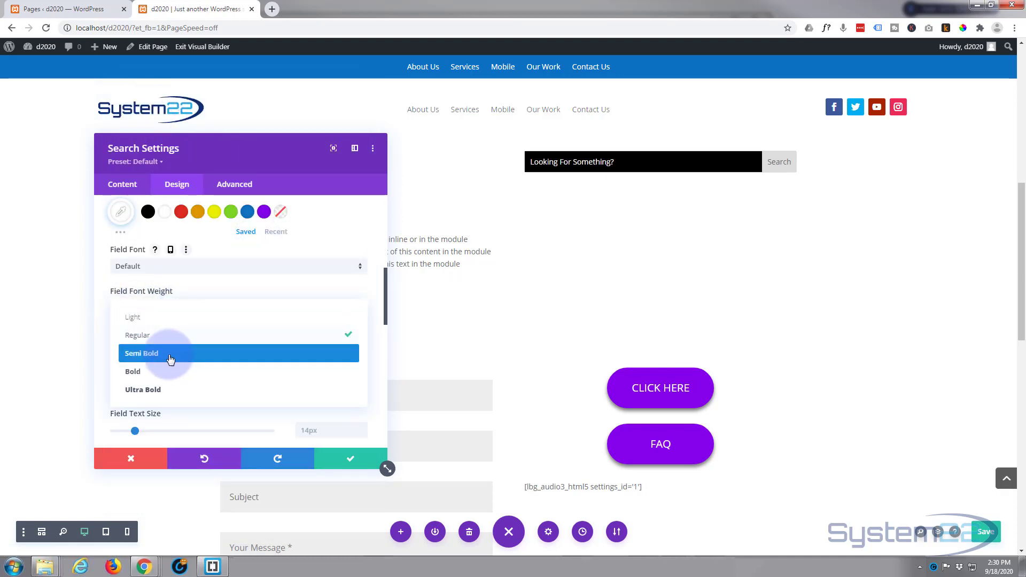
left_click(213, 285)
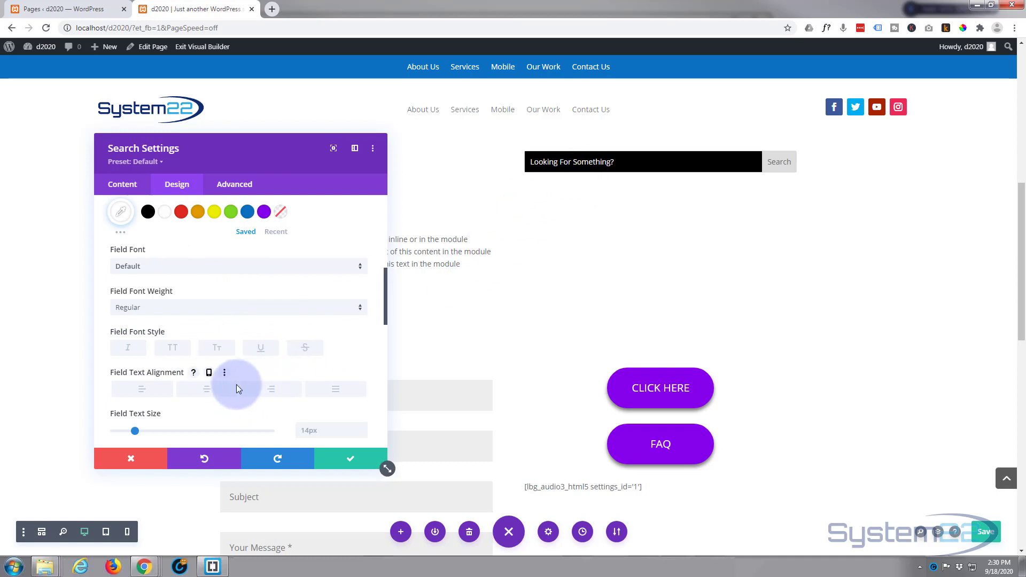
Try centre and right Field Text Alignment, then settle on left
left_click(212, 394)
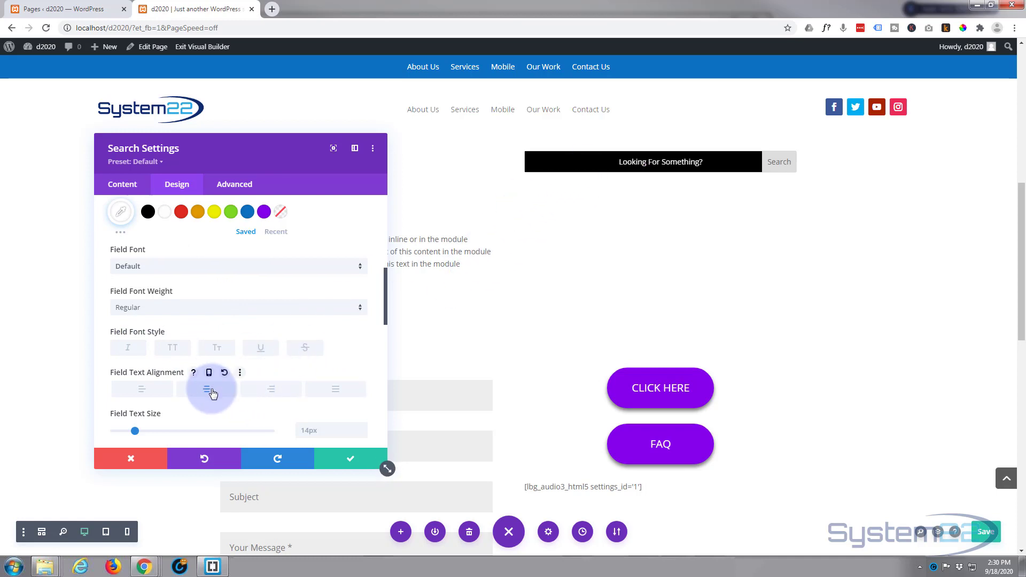
left_click(271, 394)
left_click(141, 392)
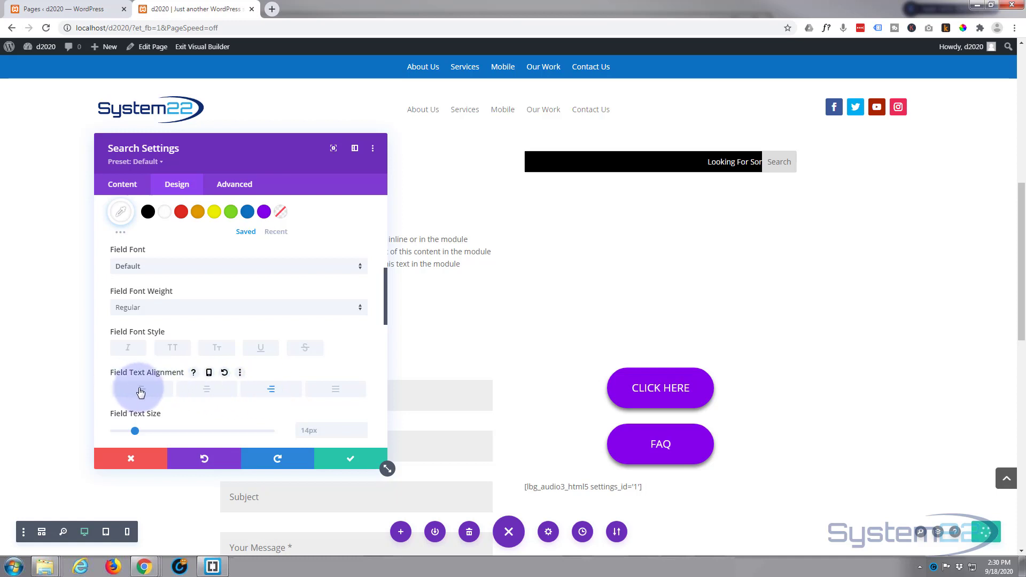
scroll(138, 394, "down", 1)
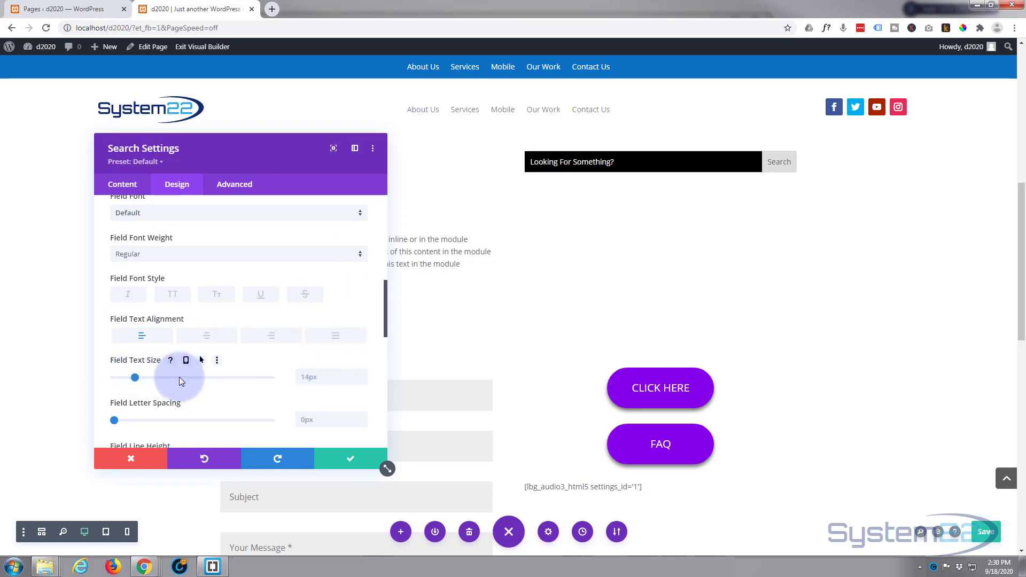
scroll(178, 377, "down", 1)
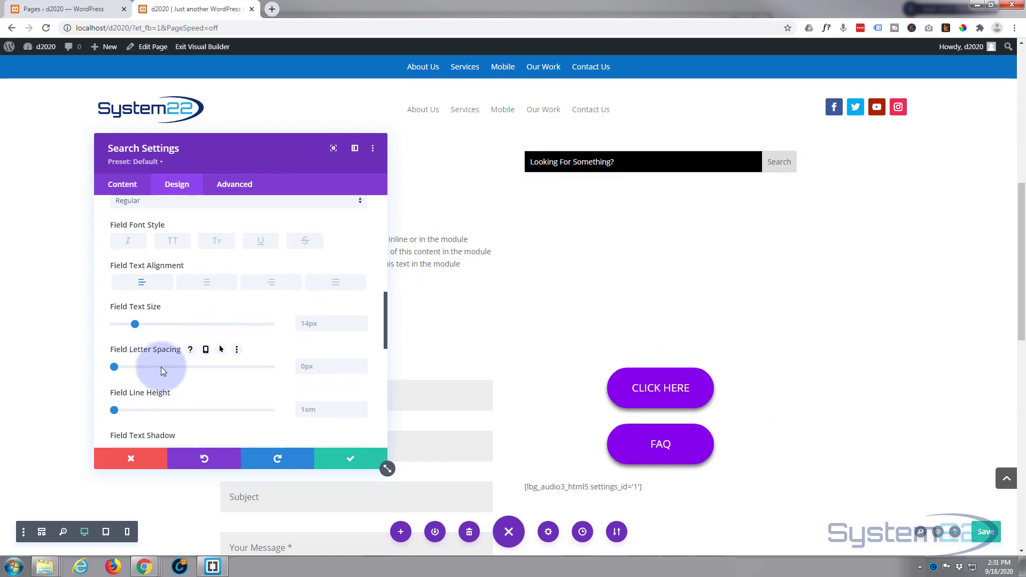
scroll(229, 381, "down", 2)
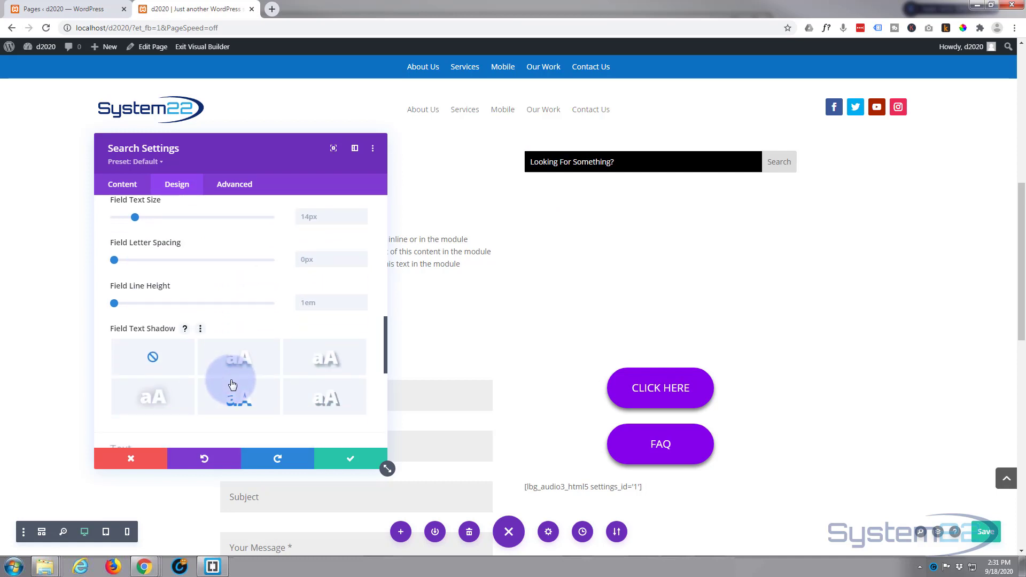
scroll(233, 385, "down", 2)
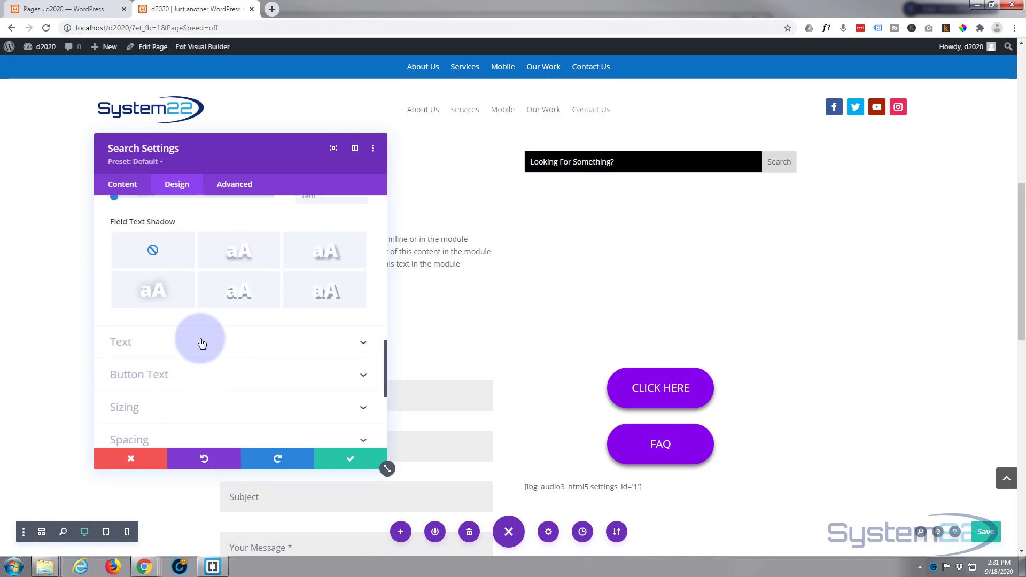
Set the module's Text Color to Light so the Search button label shows white
left_click(201, 343)
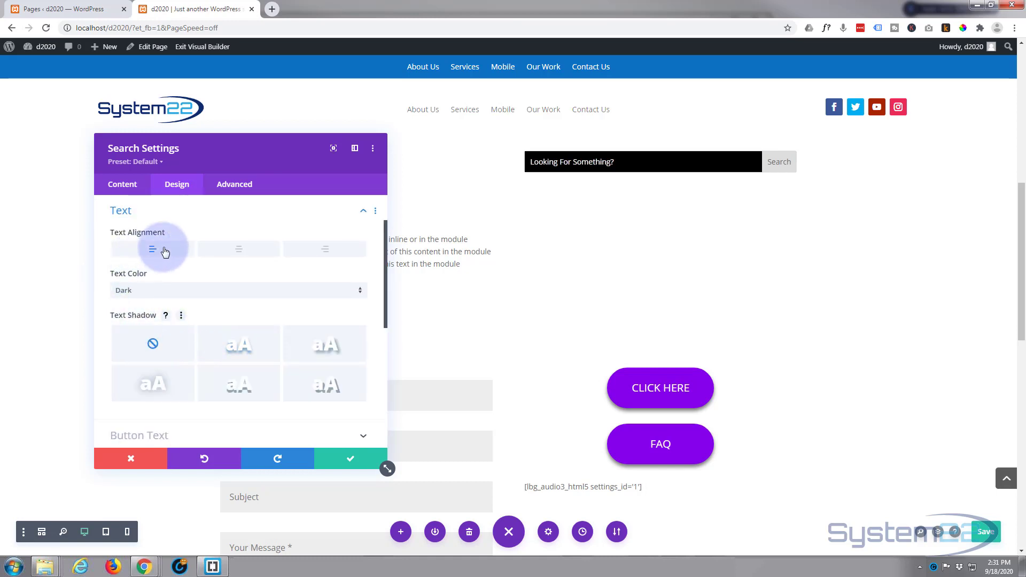
left_click(238, 293)
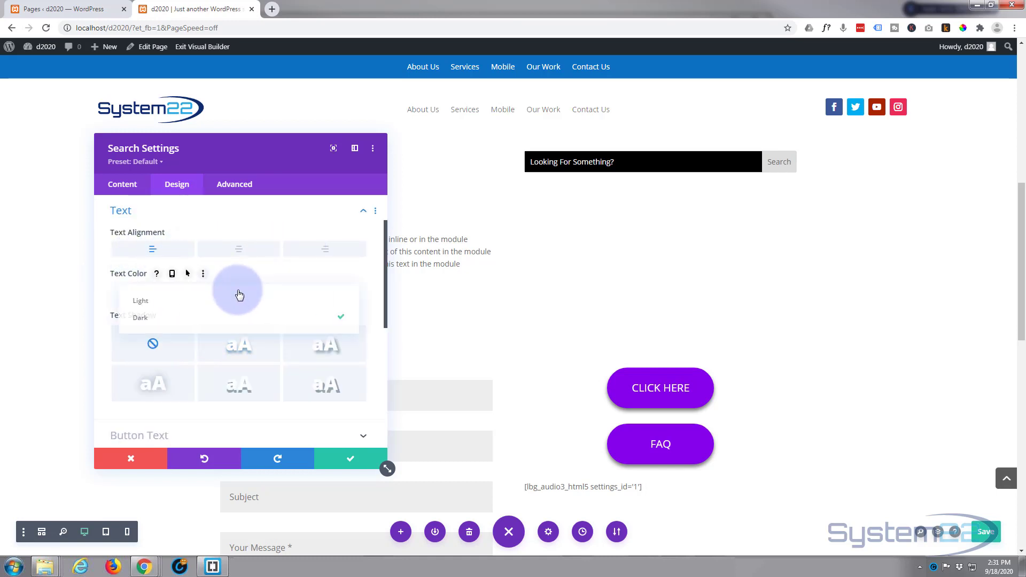
left_click(196, 302)
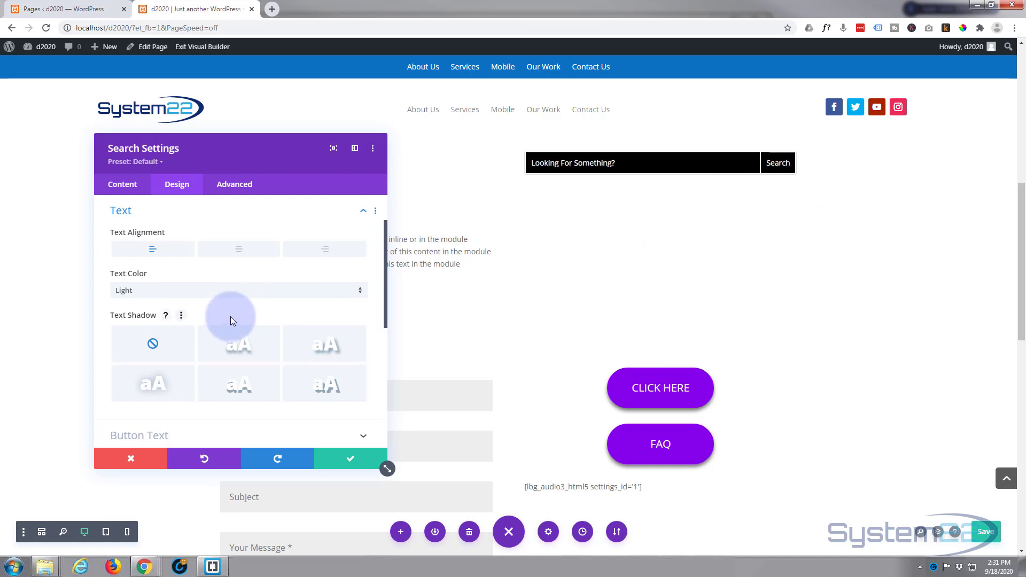
scroll(232, 319, "down", 2)
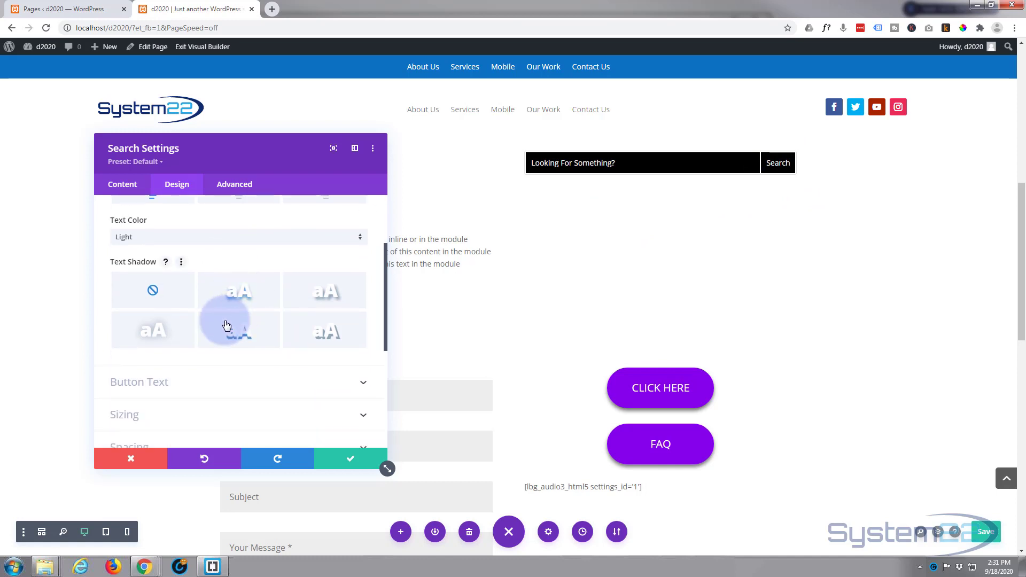
scroll(227, 326, "down", 3)
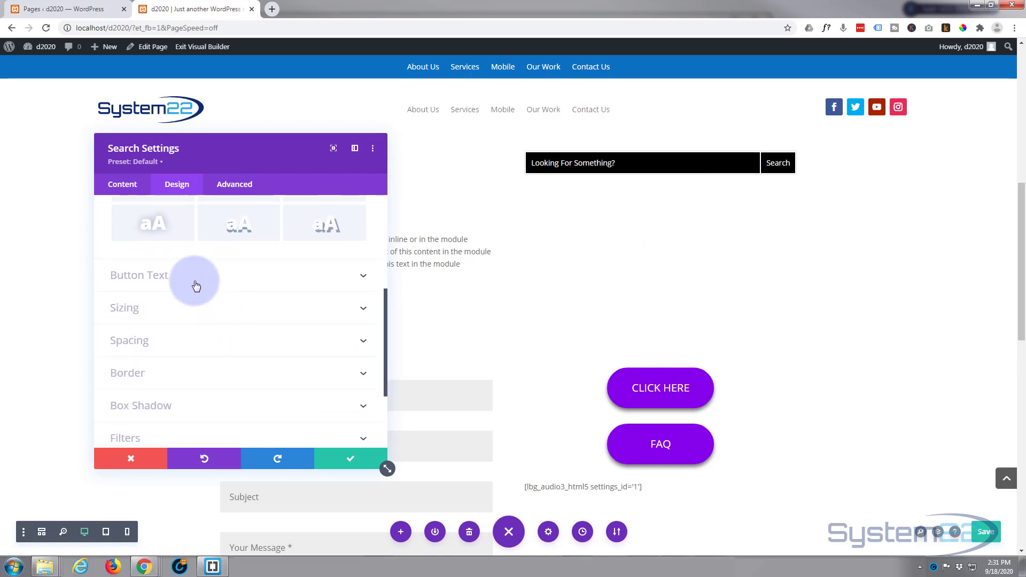
Set the Button and Border Color to blue #0c71c3
left_click(202, 282)
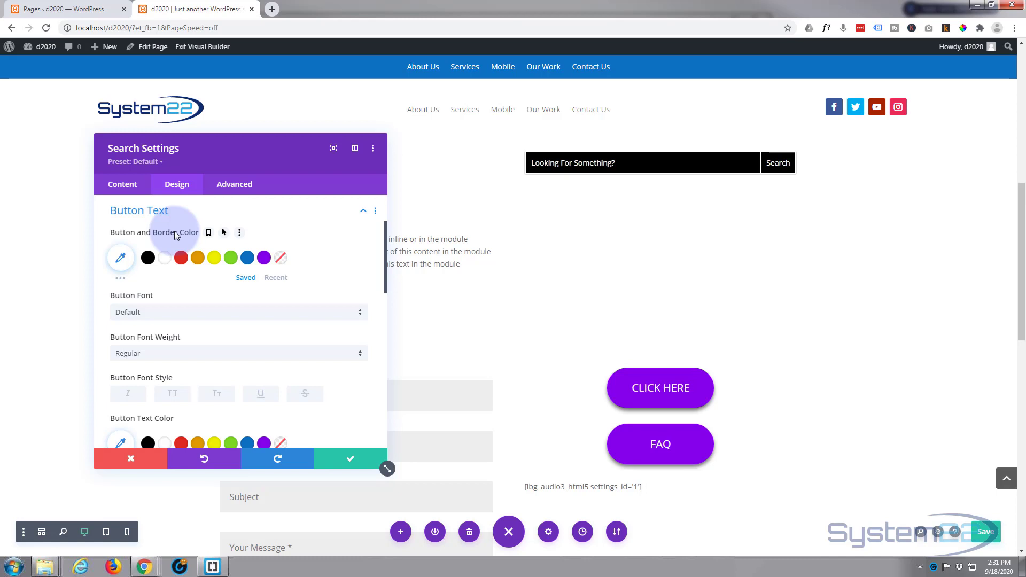
left_click(248, 258)
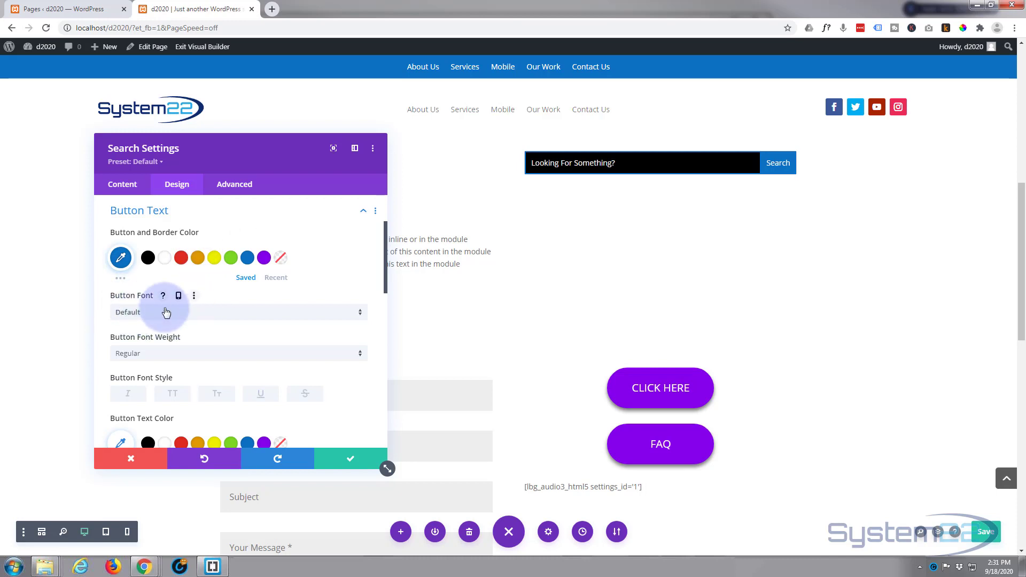
scroll(167, 313, "down", 1)
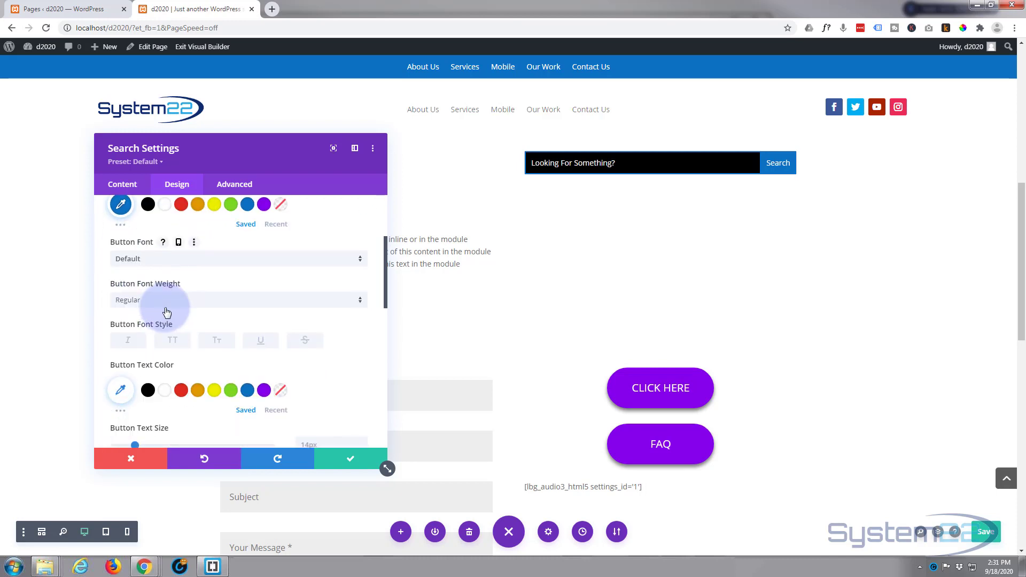
scroll(166, 313, "down", 1)
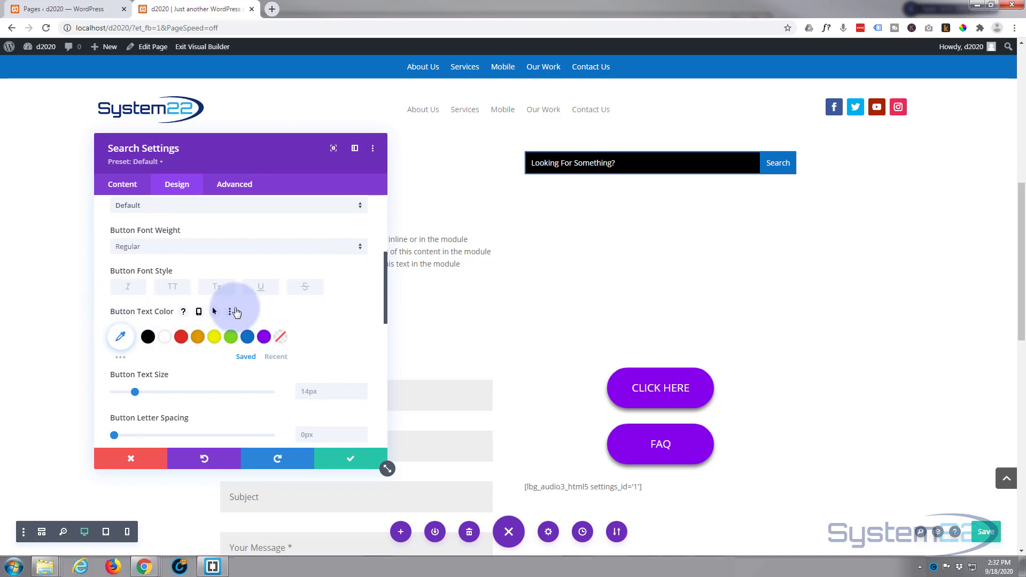
scroll(235, 303, "down", 2)
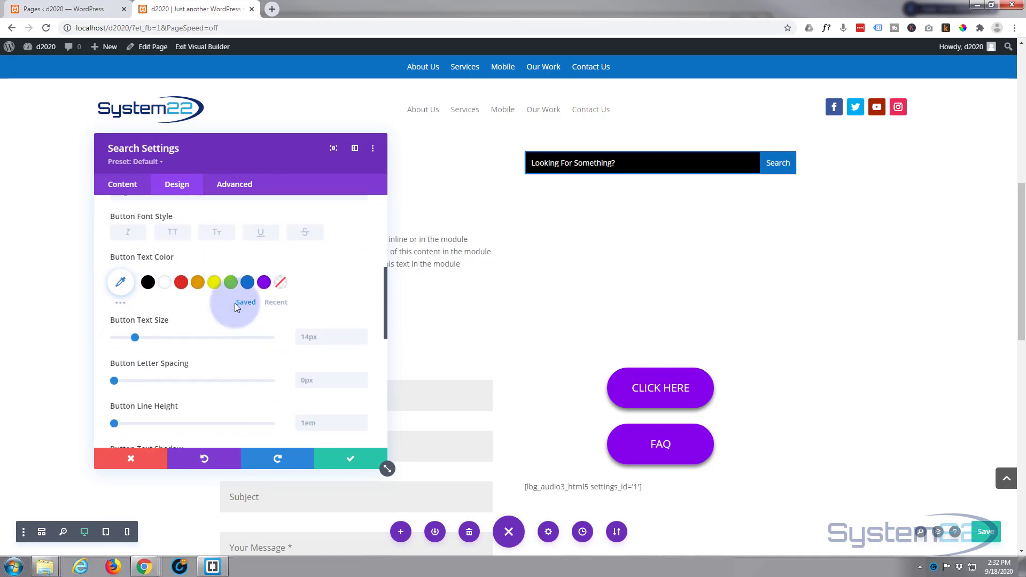
scroll(235, 303, "down", 4)
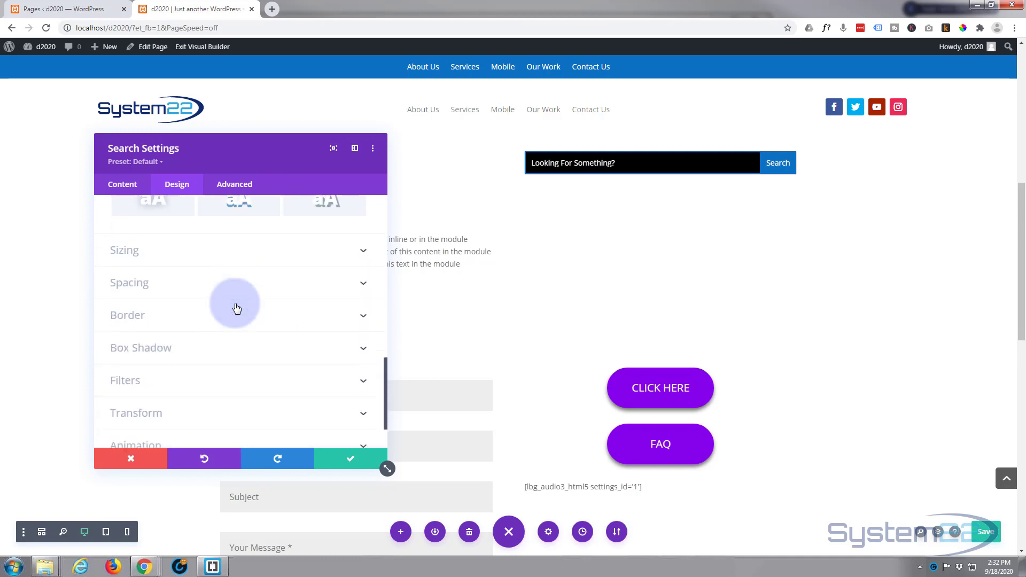
Apply the top-right Box Shadow preset, then save and close Search Settings
scroll(237, 308, "down", 1)
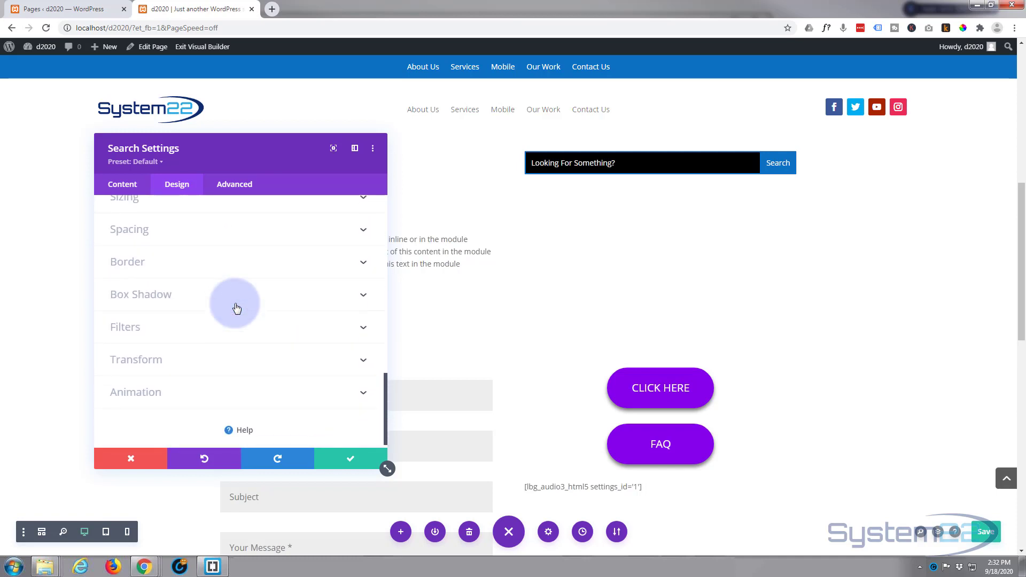
left_click(215, 297)
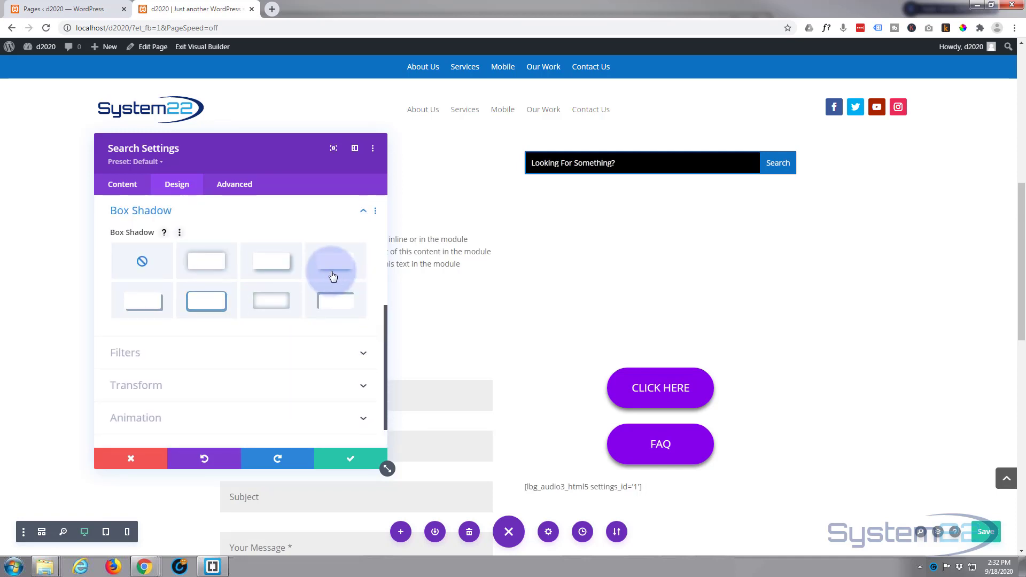
left_click(335, 269)
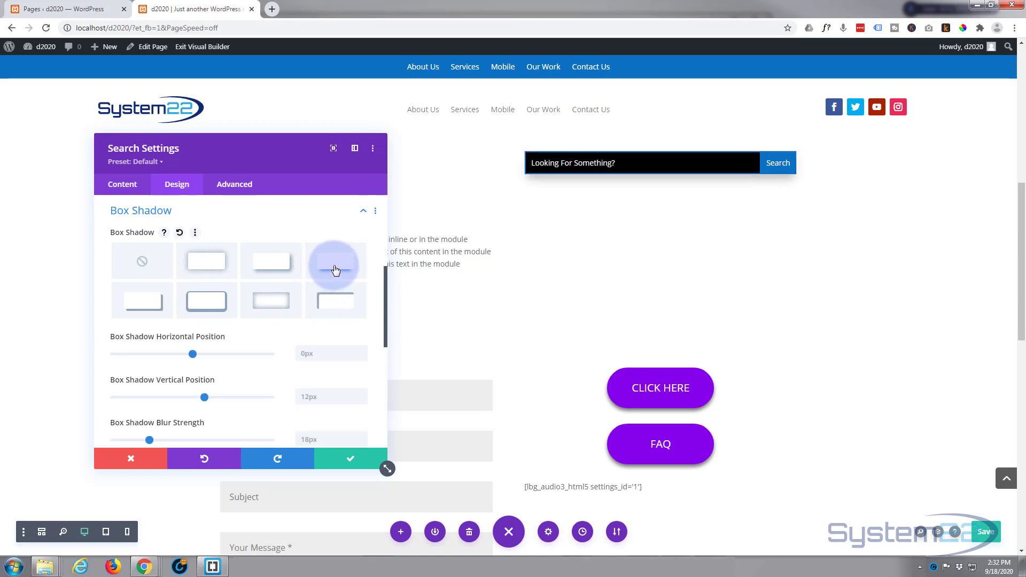
left_click(348, 460)
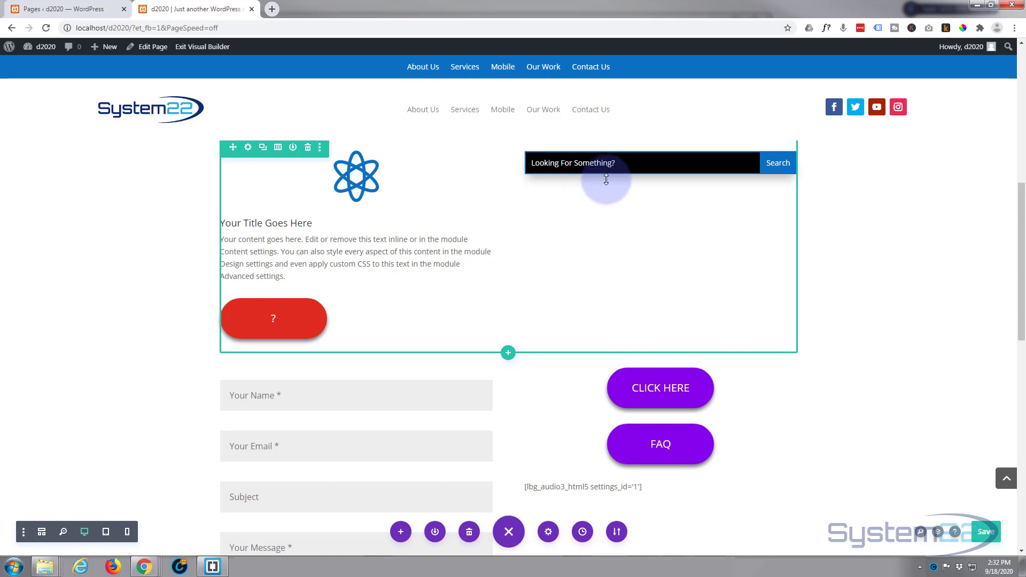
Reopen the search module's settings and set its Advanced Position type to Fixed
left_click(642, 157)
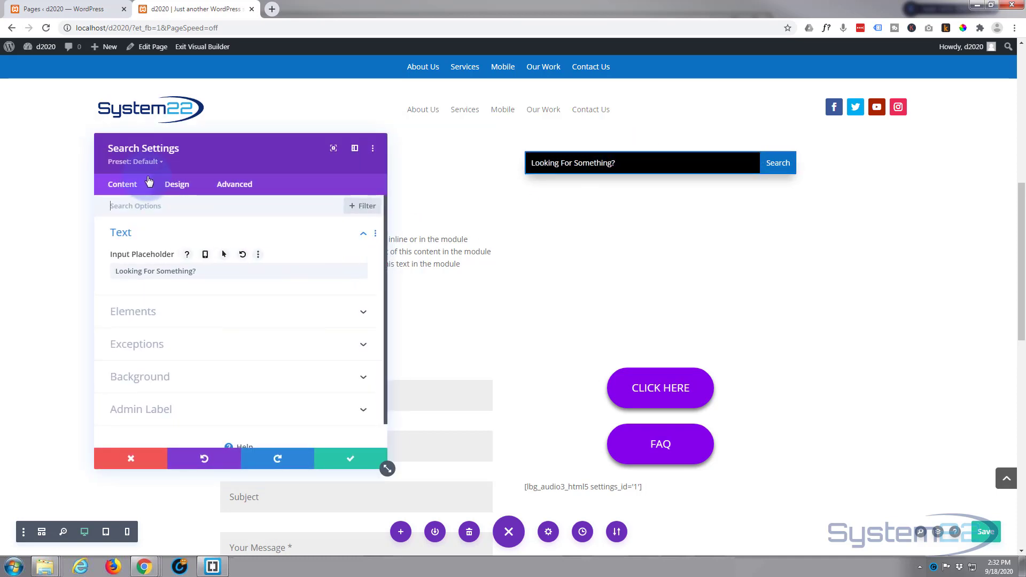
left_click(246, 186)
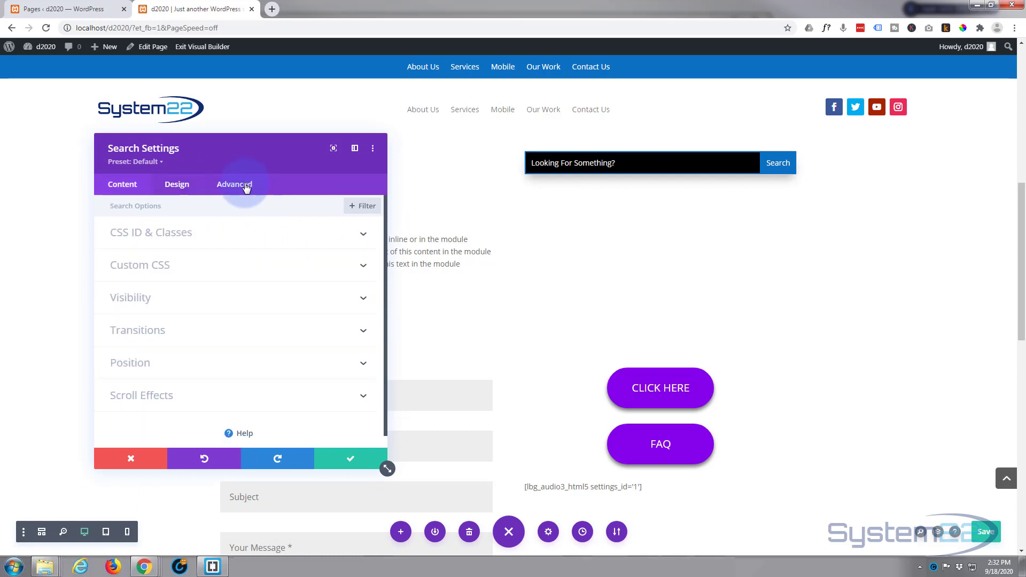
scroll(268, 245, "down", 1)
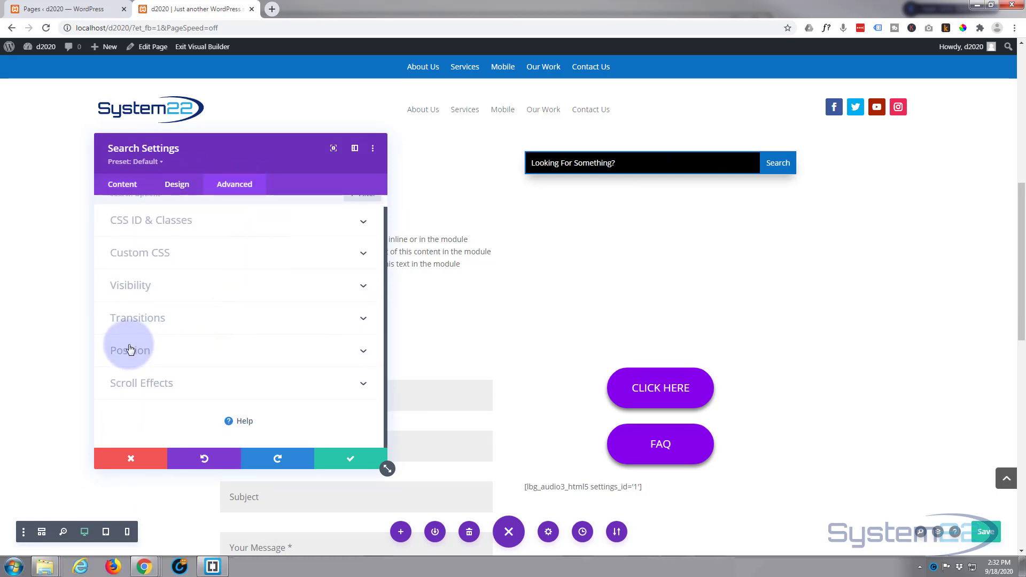
left_click(172, 348)
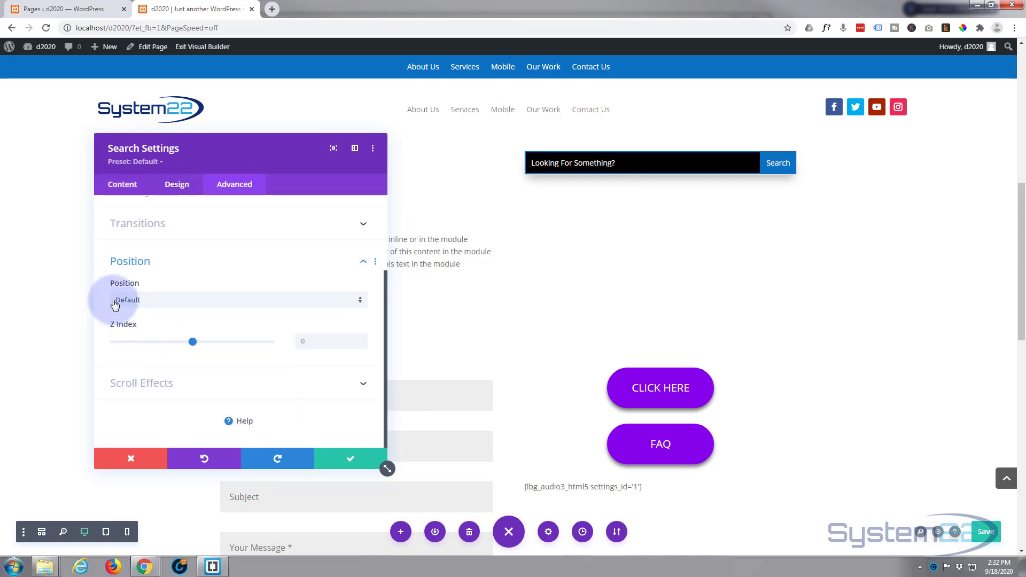
left_click(182, 301)
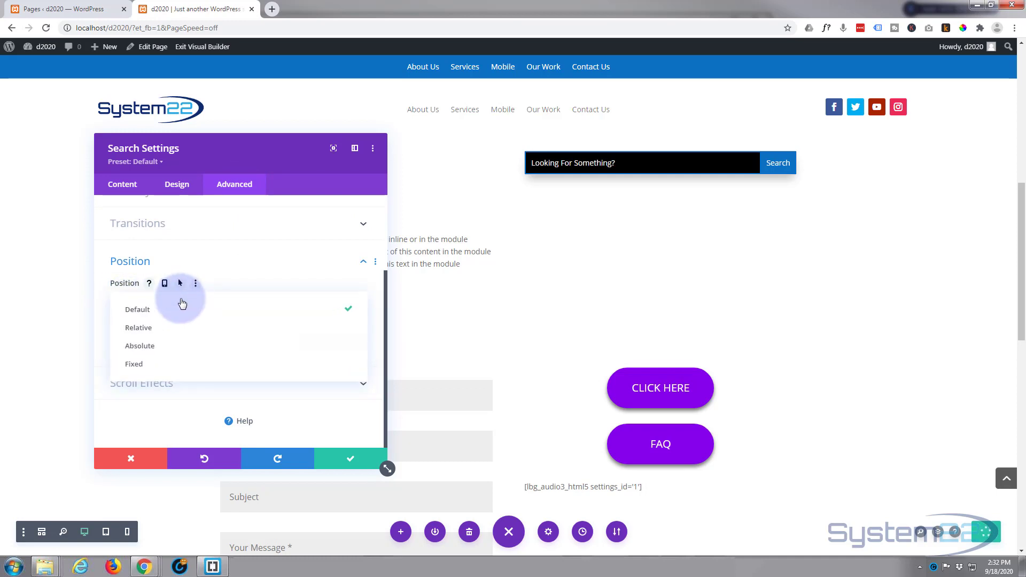
left_click(159, 369)
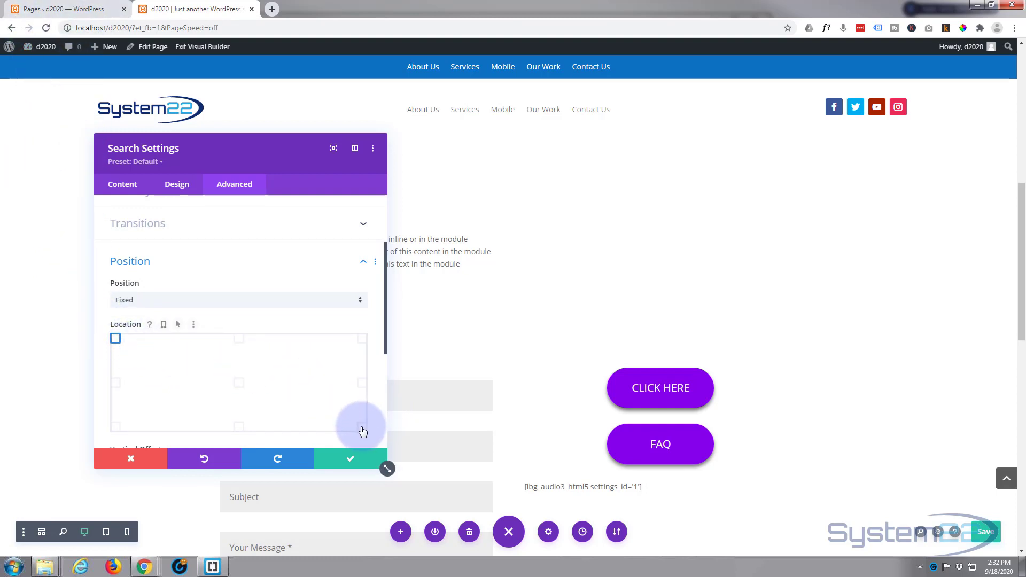
Set the fixed module's Location to bottom right, after briefly trying right-middle and bottom-centre
left_click(986, 530)
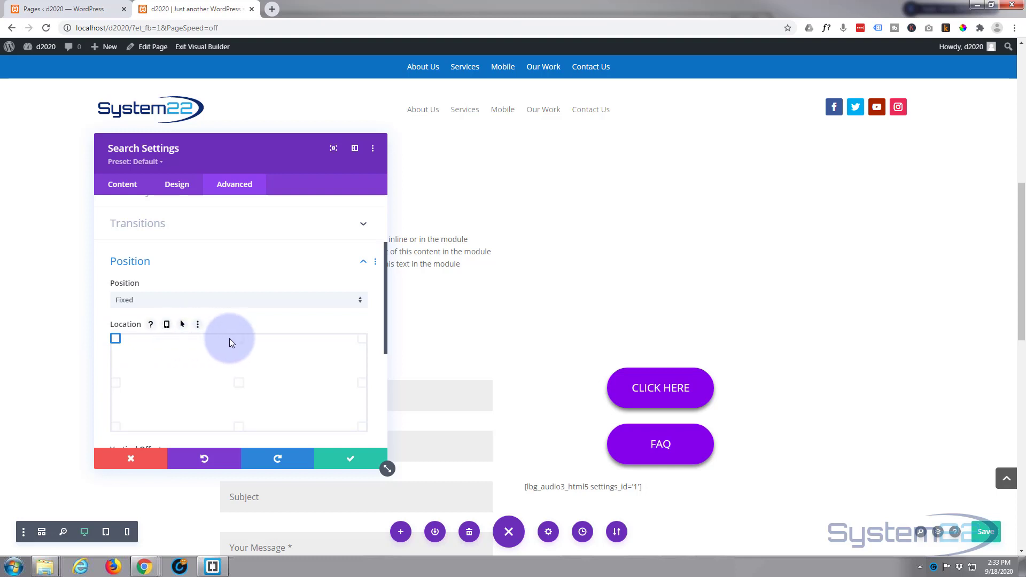
left_click(362, 383)
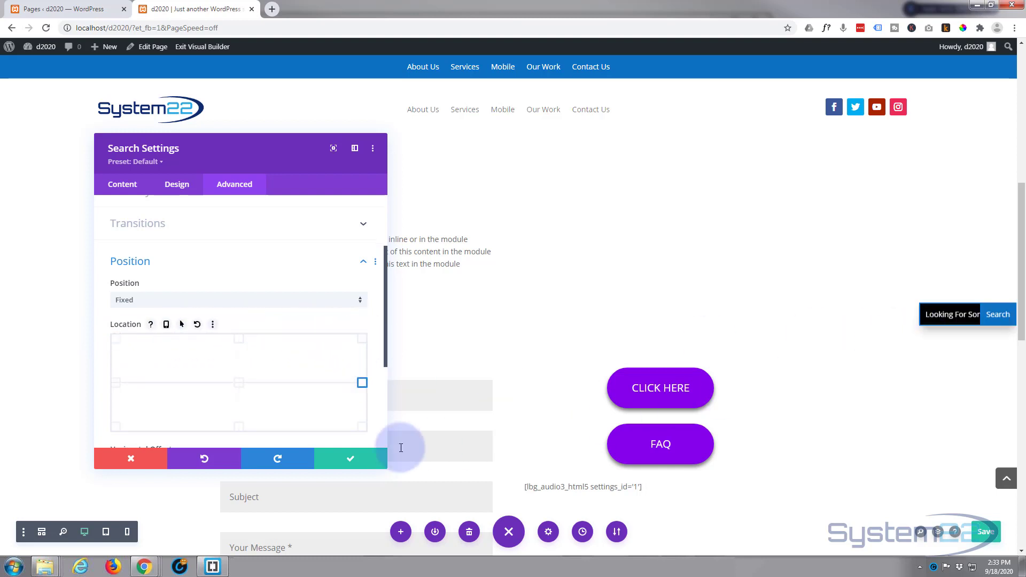
left_click(362, 426)
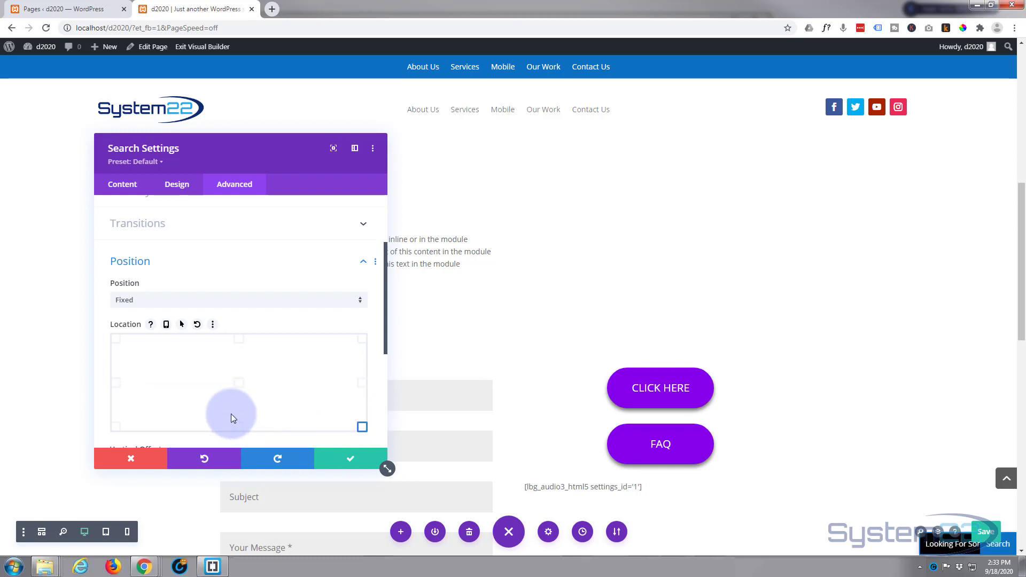
left_click(238, 427)
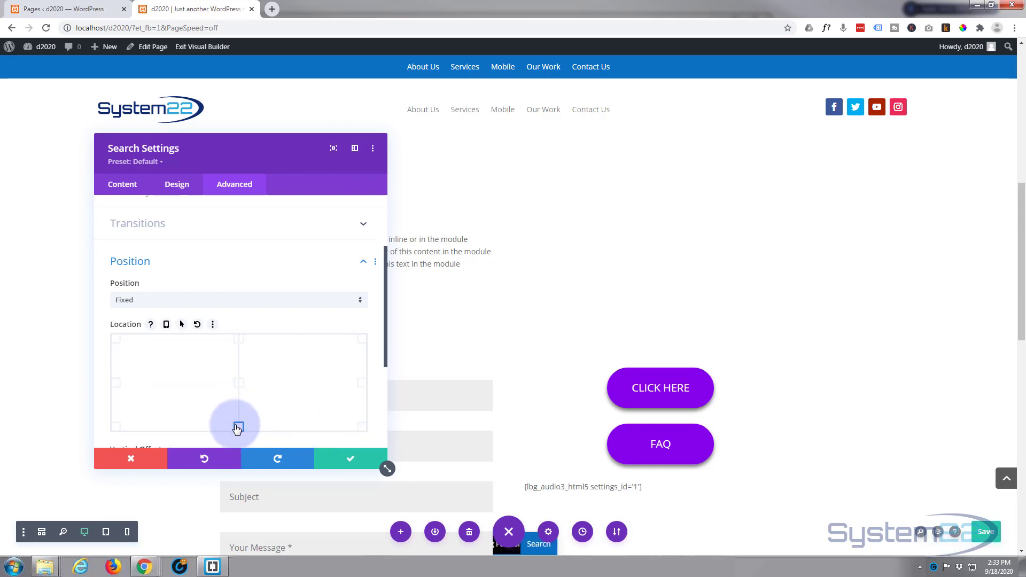
left_click(362, 428)
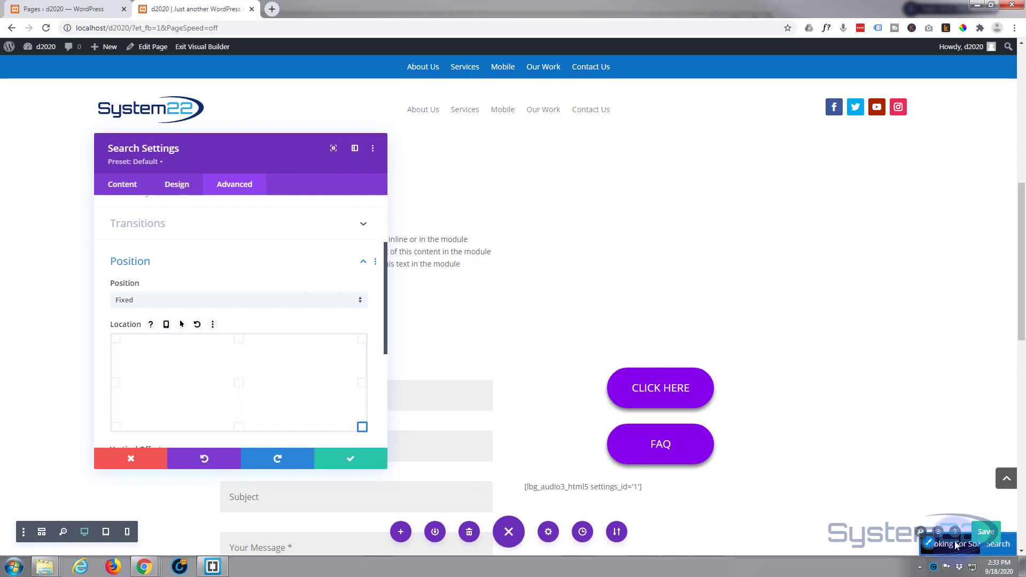
Set the module's Vertical Offset and Horizontal Offset to 19px each
scroll(208, 332, "down", 1)
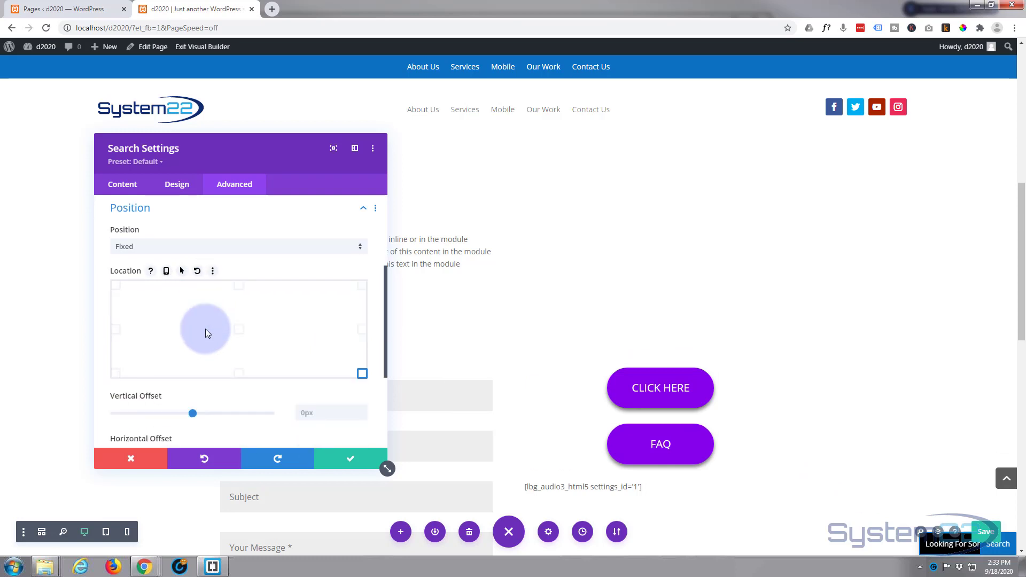
scroll(301, 355, "down", 1)
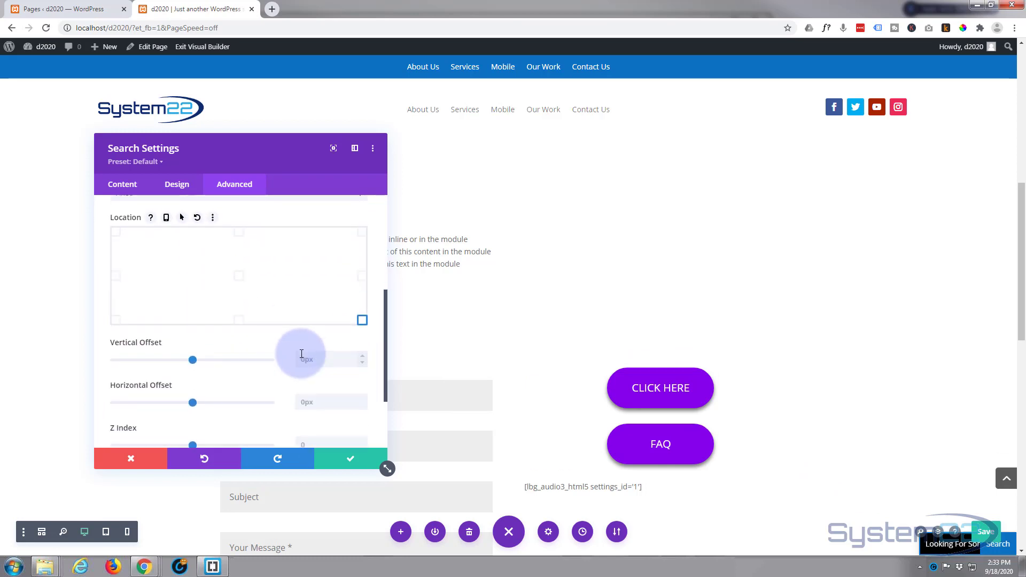
scroll(296, 351, "down", 1)
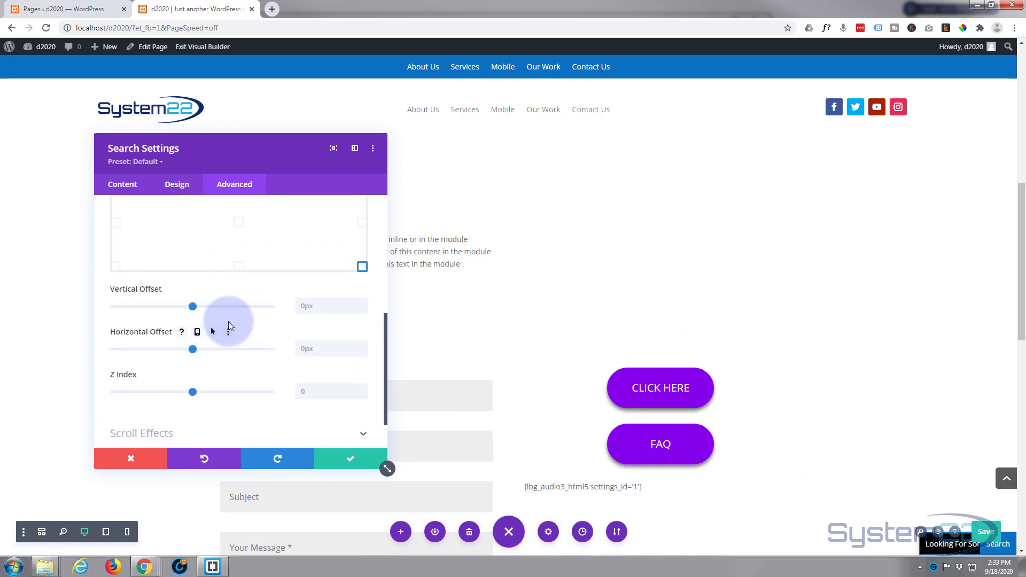
left_click(192, 349)
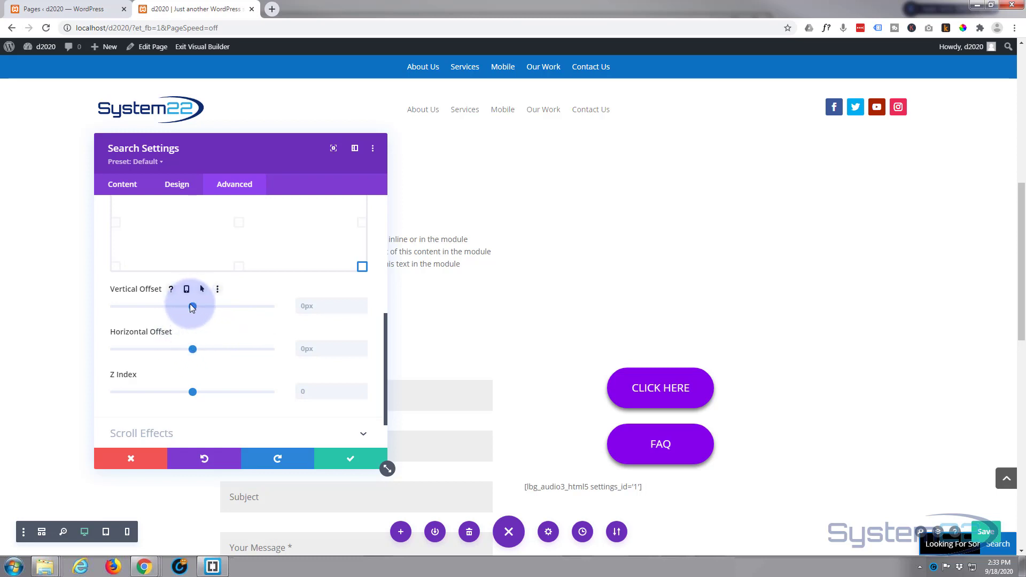
left_click_drag(193, 307, 194, 303)
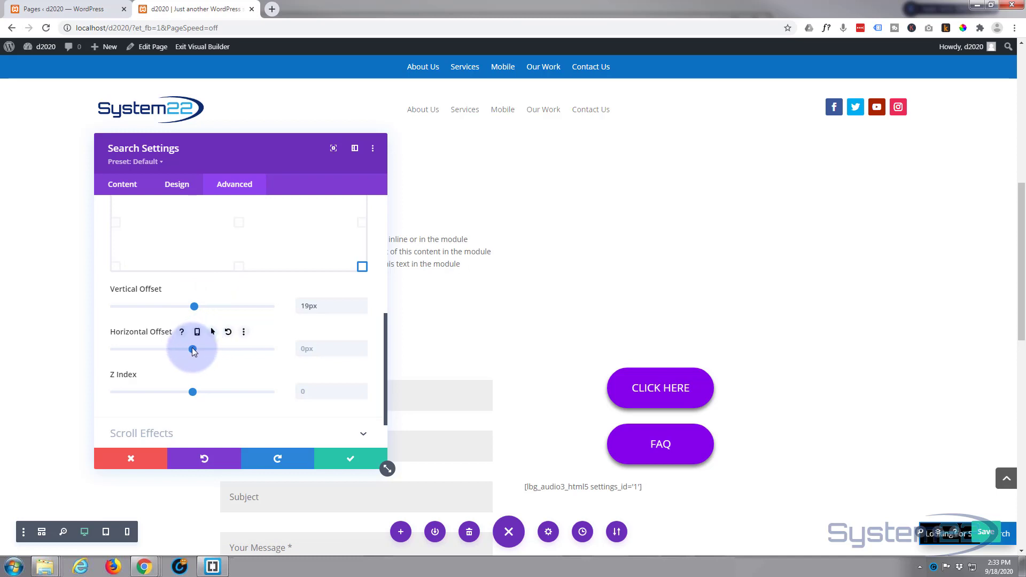
left_click_drag(192, 347, 194, 348)
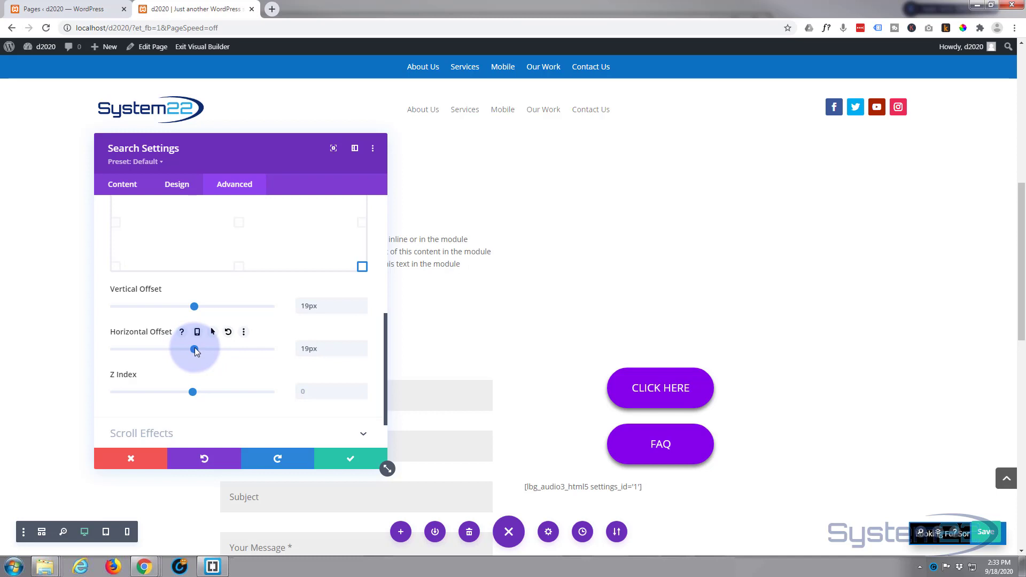
scroll(768, 365, "down", 2)
scroll(768, 365, "up", 1)
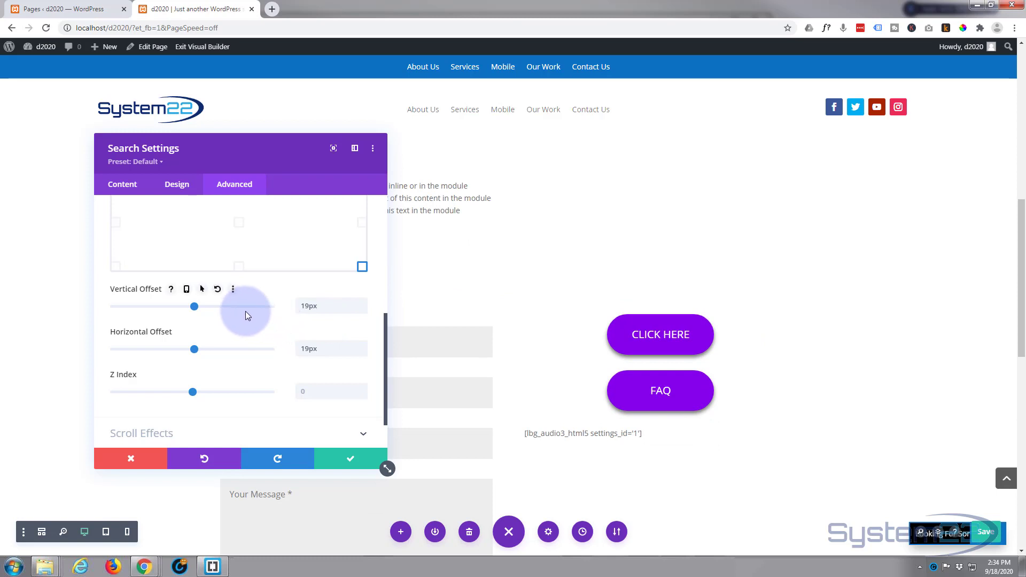
Set the search module's Design Sizing width to 14% and save its settings
left_click(509, 532)
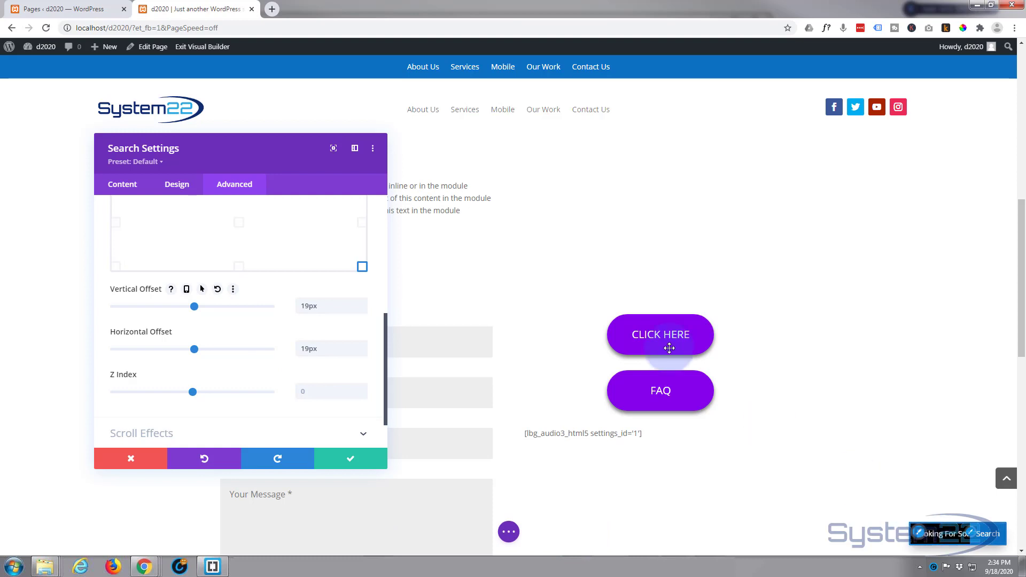
left_click(185, 184)
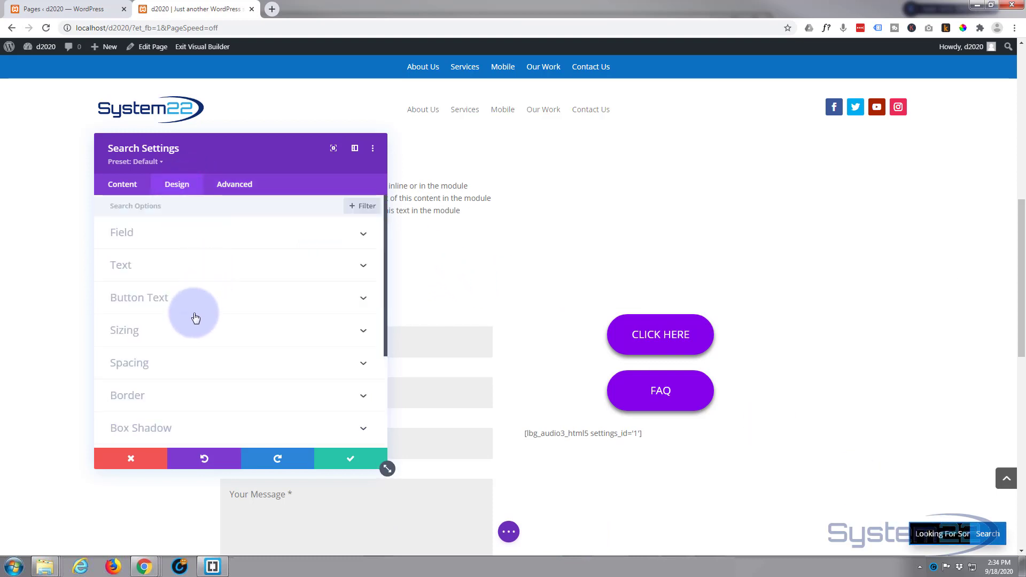
left_click(201, 331)
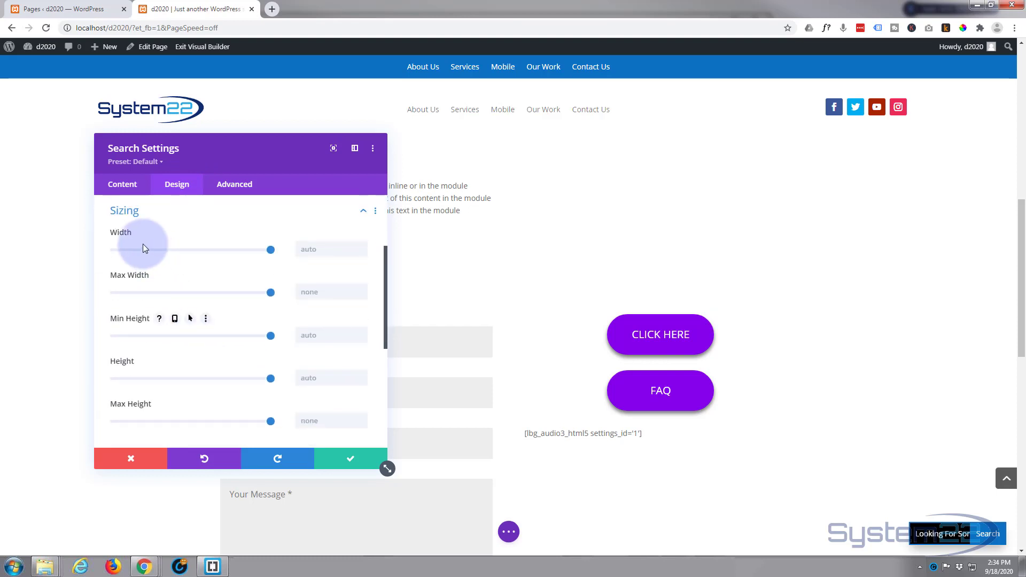
left_click(265, 250)
left_click_drag(265, 251, 134, 252)
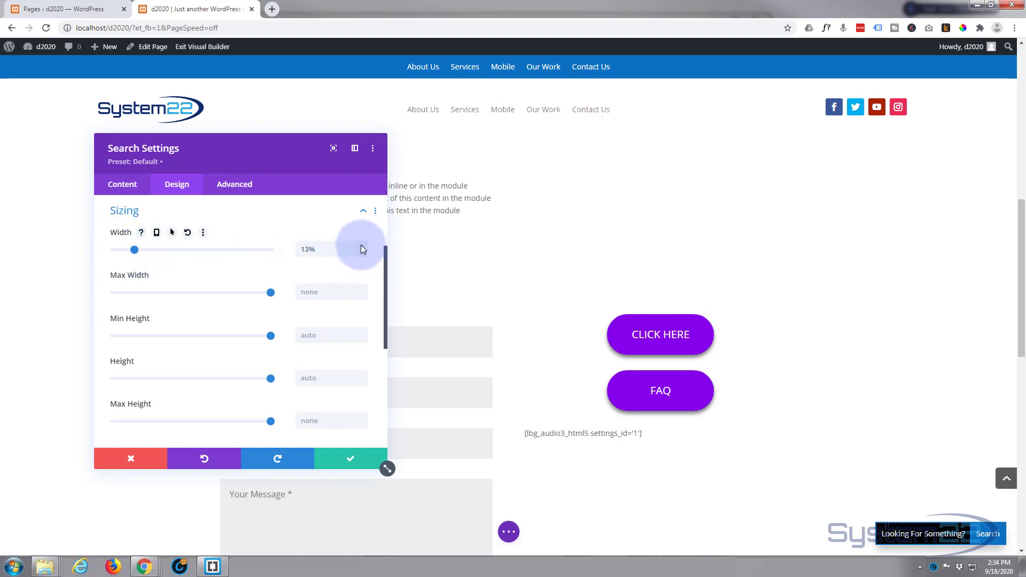
key("Up")
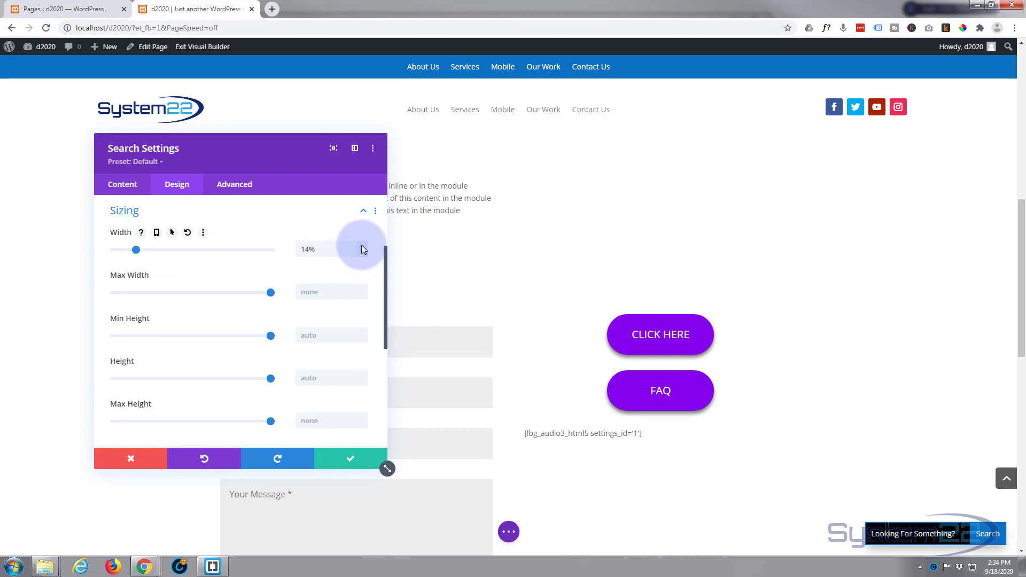
left_click(351, 462)
Save the page and exit the Visual Builder to view the live homepage
left_click(509, 531)
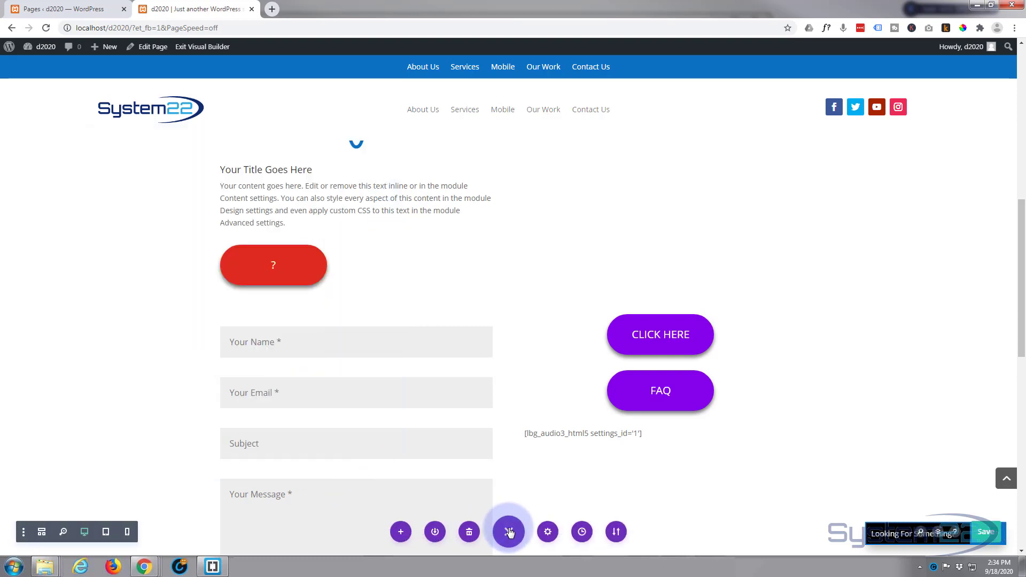
left_click(983, 534)
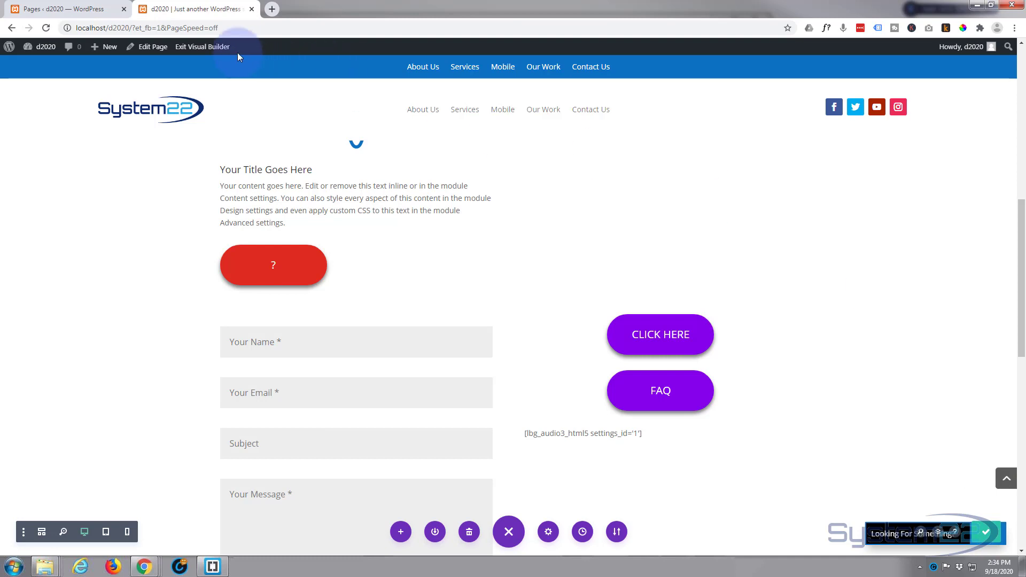
left_click(209, 47)
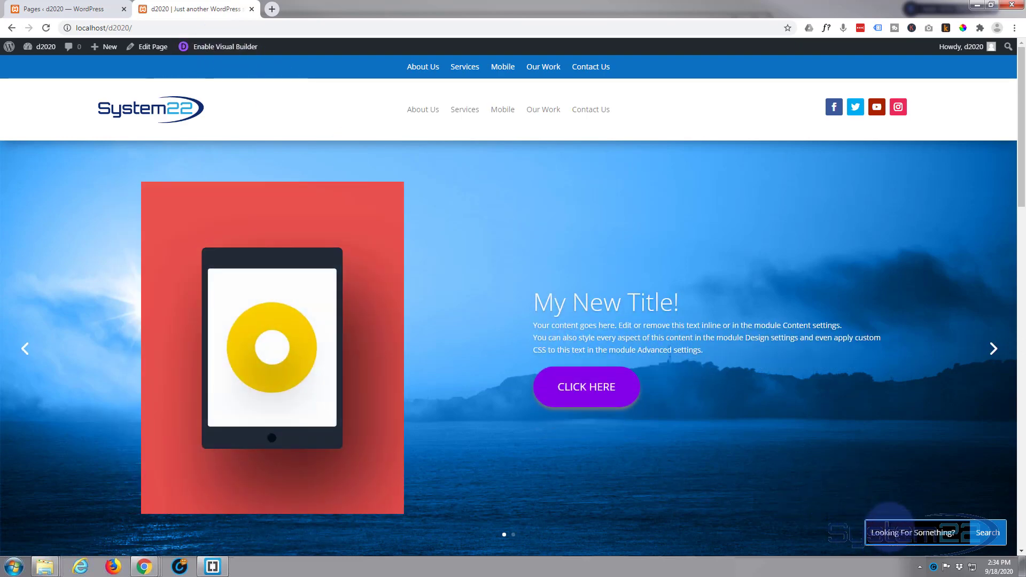
scroll(497, 441, "down", 10)
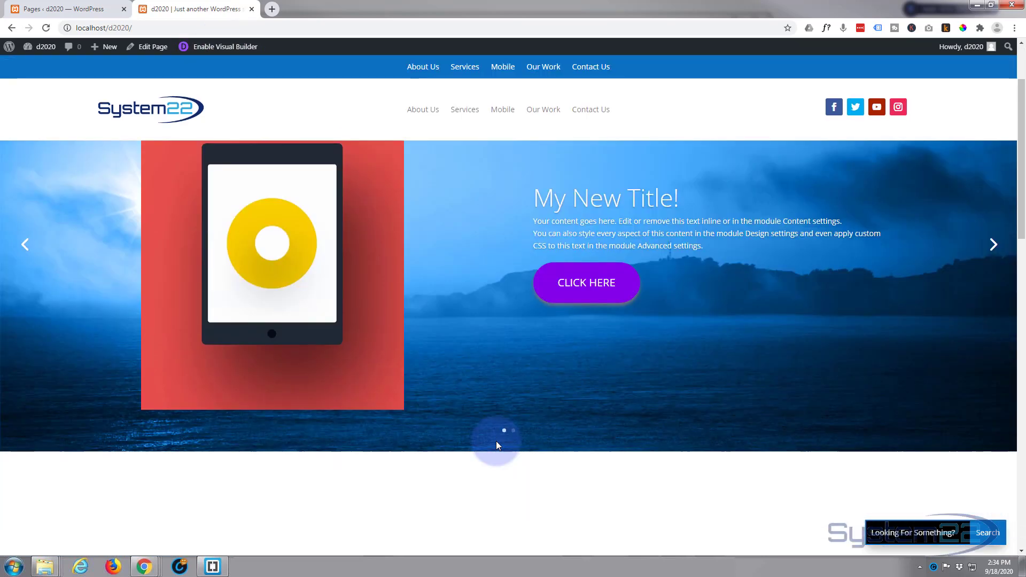
scroll(496, 441, "down", 8)
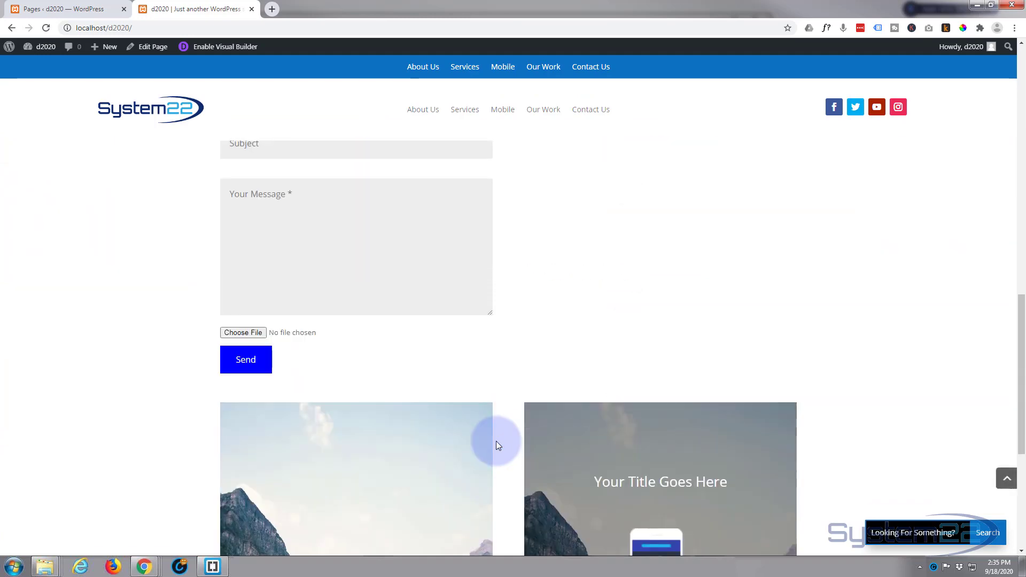
scroll(497, 446, "up", 10)
scroll(496, 447, "up", 6)
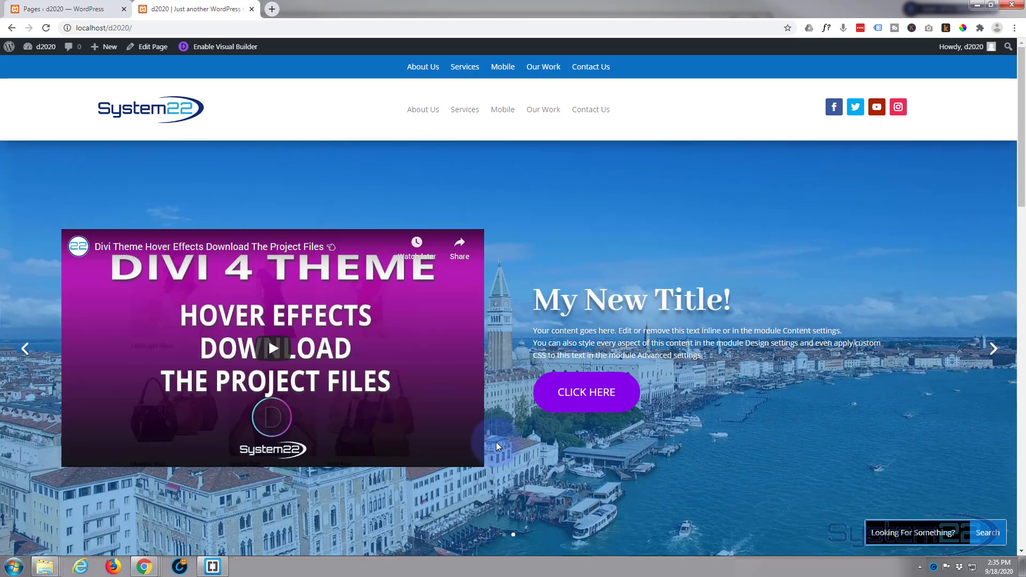